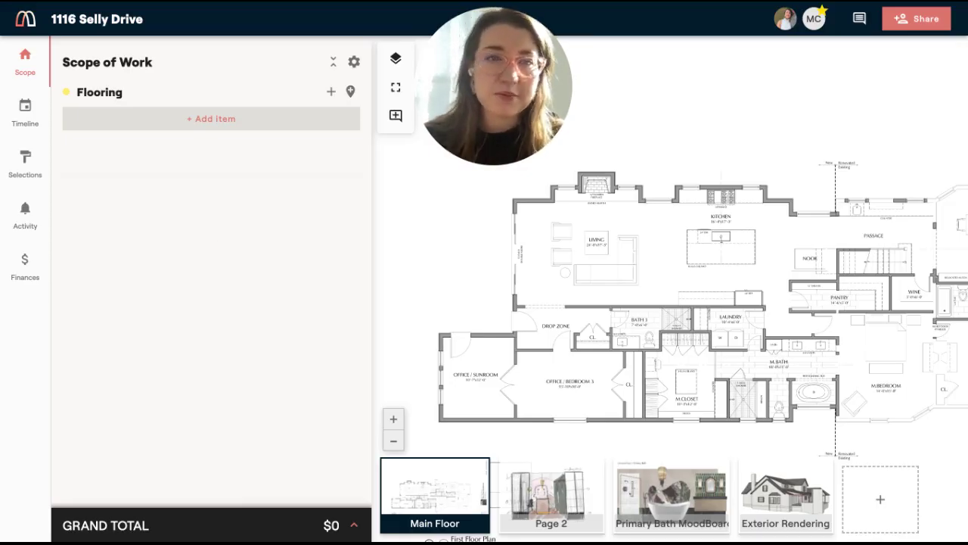
Add the Primary Bathroom location to the Flooring section of the scope of work.
{"action": "left_click", "coordinate": [350, 92]}
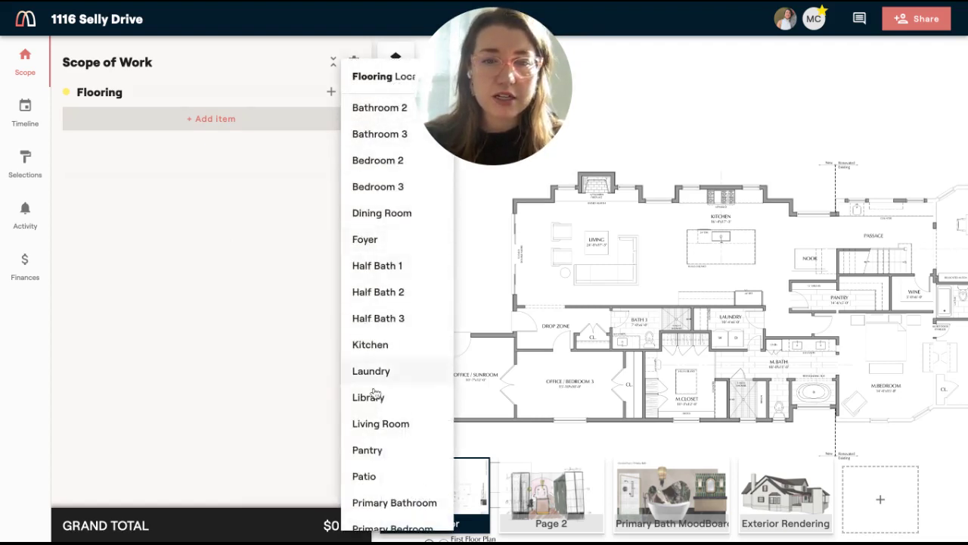
{"action": "scroll", "coordinate": [383, 363], "scroll_direction": "down", "scroll_amount": 1}
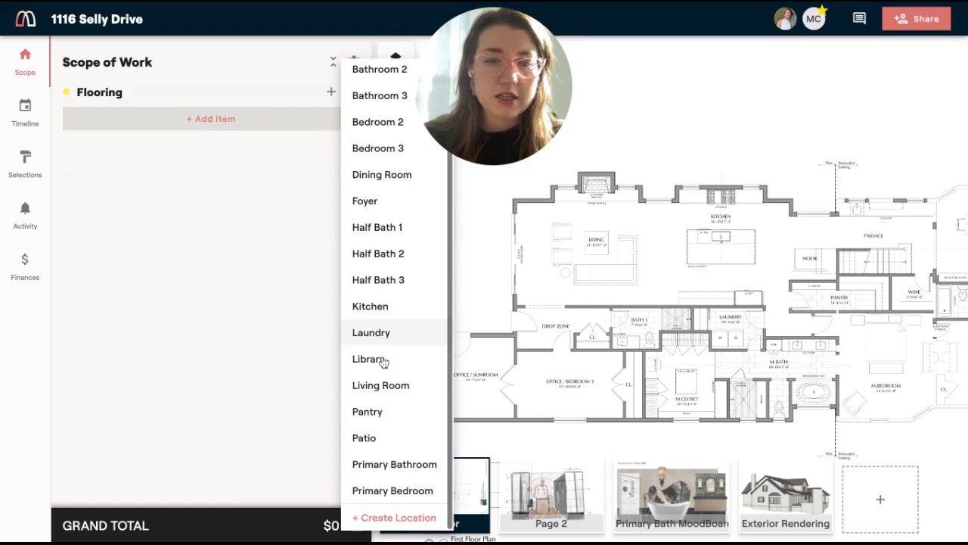
{"action": "left_click", "coordinate": [389, 463]}
Add an item named "Floor Tile" under the Primary Bathroom location in Flooring.
{"action": "left_click", "coordinate": [188, 148]}
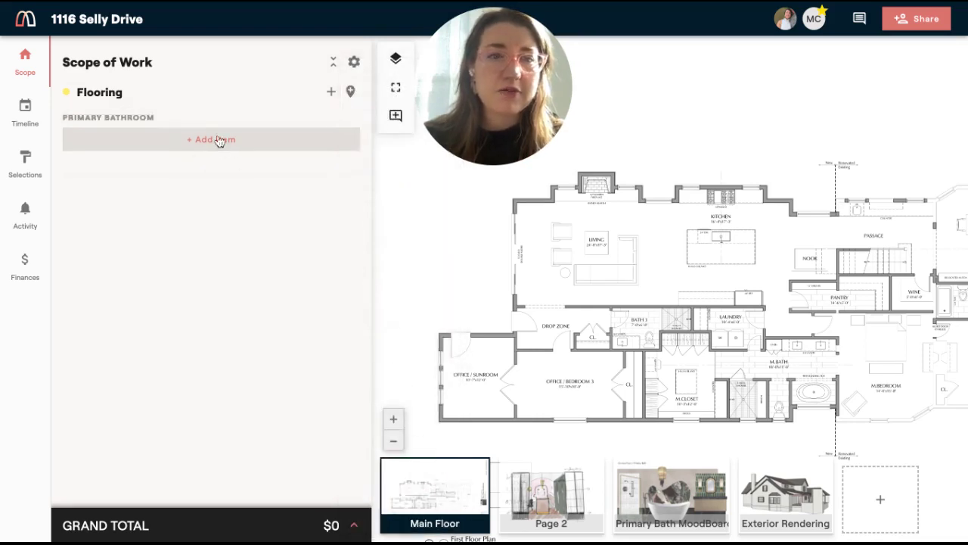
{"action": "left_click", "coordinate": [215, 142]}
{"action": "type", "text": "Tile"}
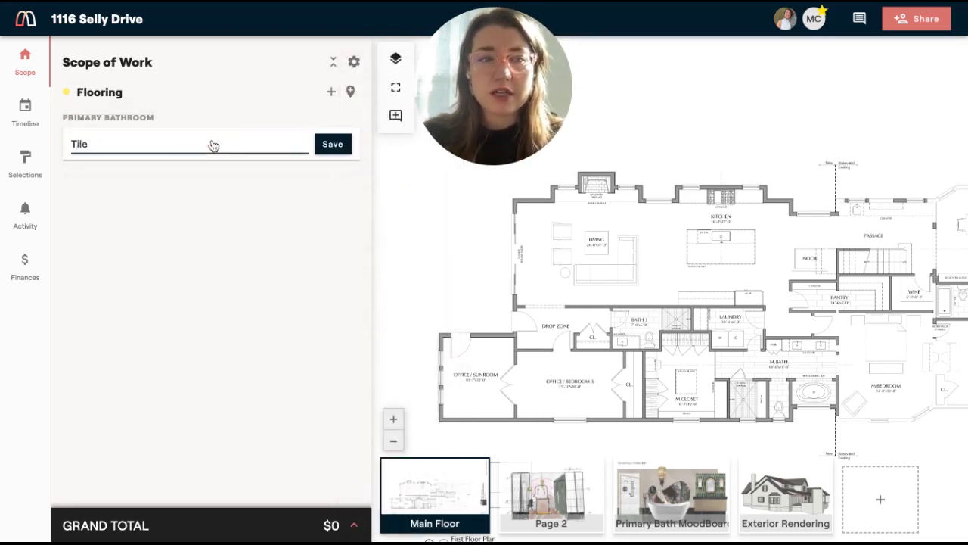
{"action": "key", "text": "BackSpace"}
{"action": "key", "text": "BackSpace"}
{"action": "key", "text": "BackSpace"}
{"action": "key", "text": "BackSpace"}
{"action": "type", "text": "Floor Tile"}
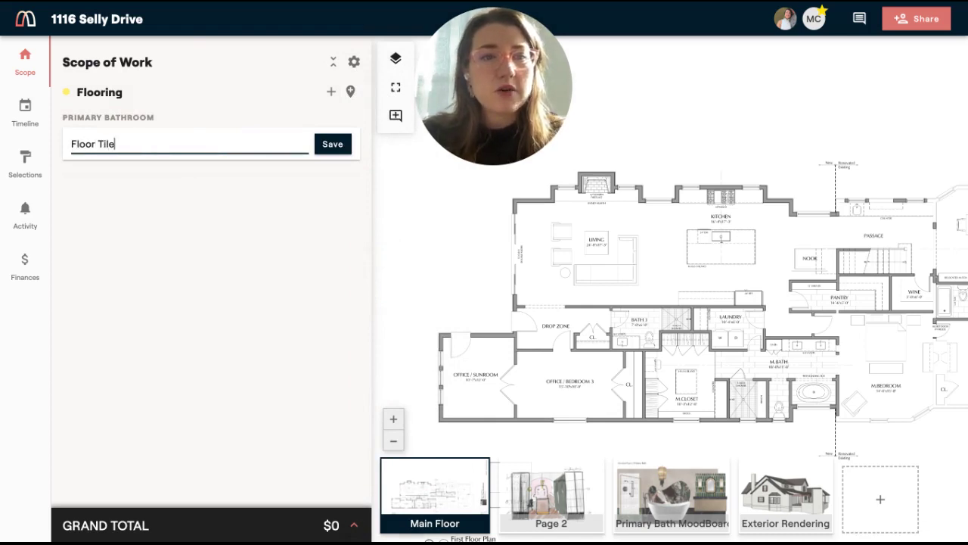
{"action": "key", "text": "Return"}
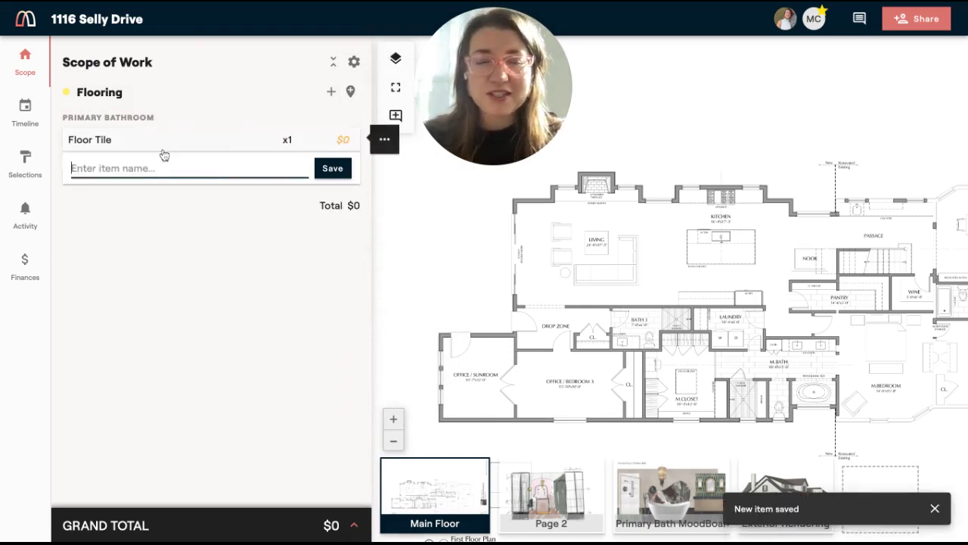
{"action": "left_click", "coordinate": [171, 223]}
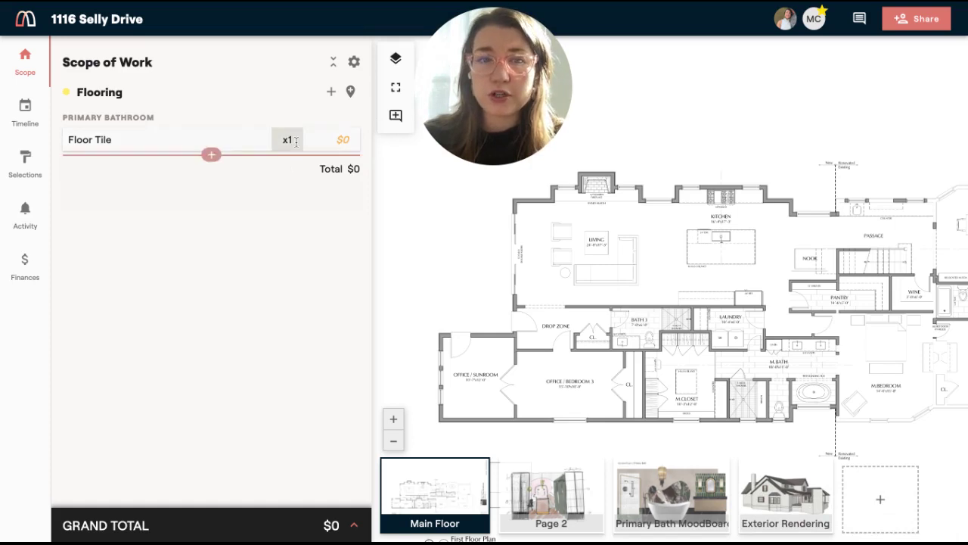
Flag the Floor Tile item with the question-mark badge and start estimating its quantity on the plan with a polygon marker.
{"action": "left_click", "coordinate": [384, 137]}
{"action": "left_click", "coordinate": [387, 143]}
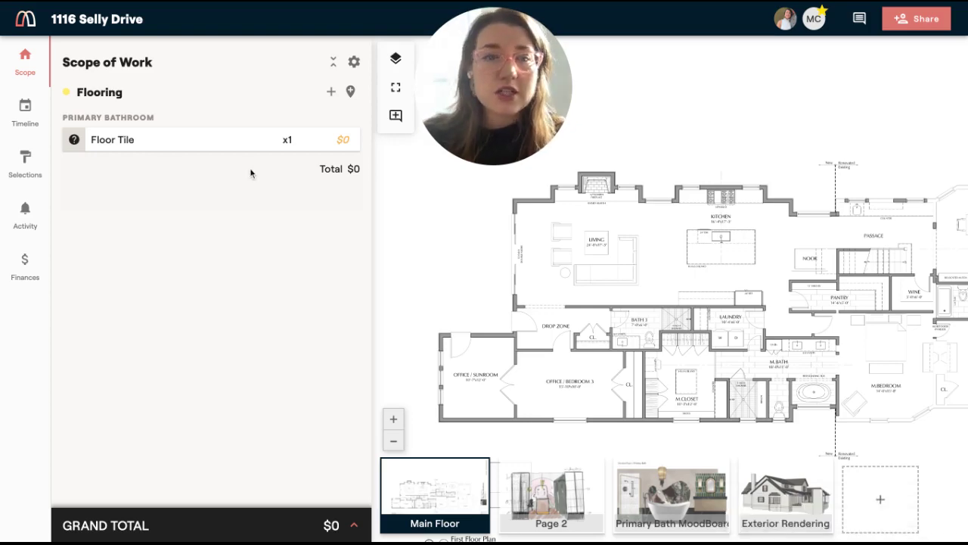
{"action": "left_click", "coordinate": [287, 140]}
{"action": "left_click", "coordinate": [304, 173]}
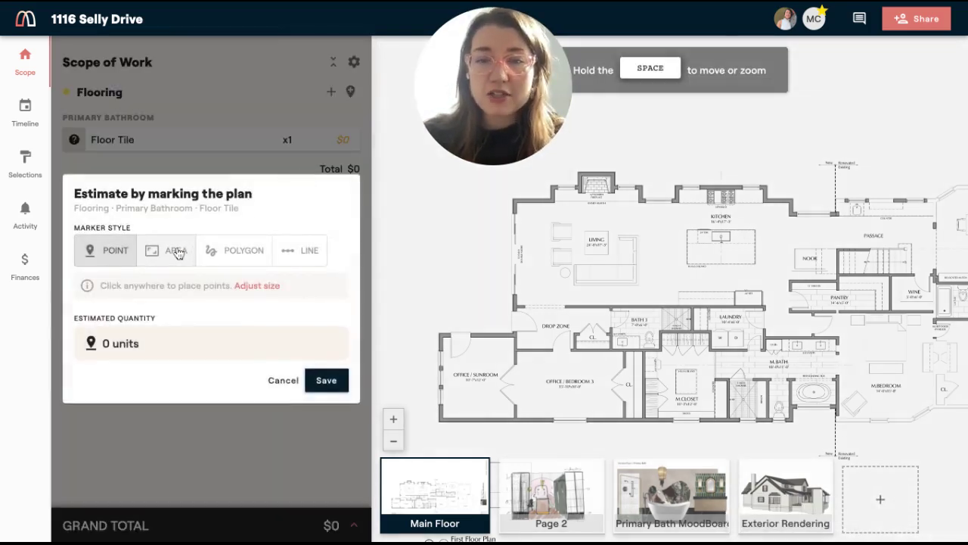
{"action": "left_click", "coordinate": [227, 259]}
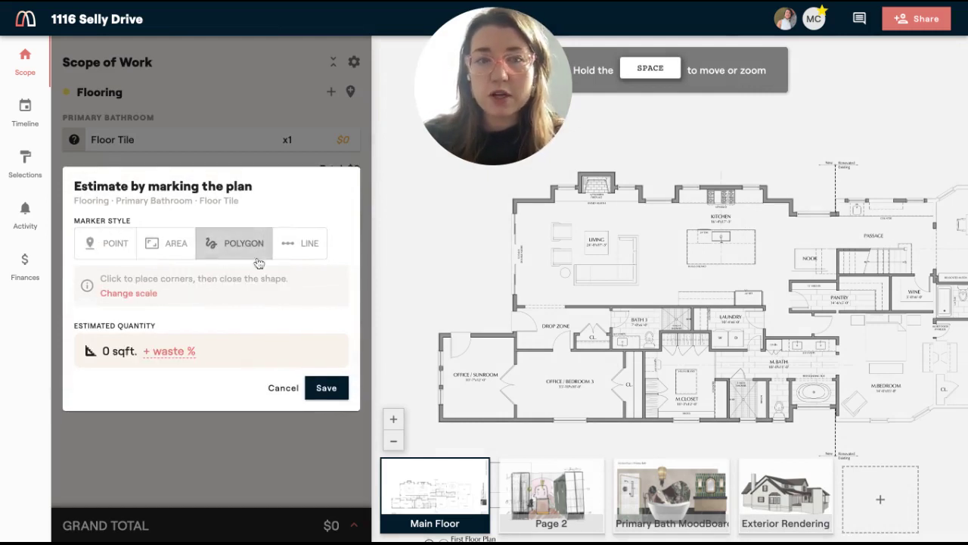
Trace the primary bathroom floor on the Main Floor plan as a closed polygon of about 109 sqft, excluding the shower and tub.
{"action": "left_click", "coordinate": [715, 351]}
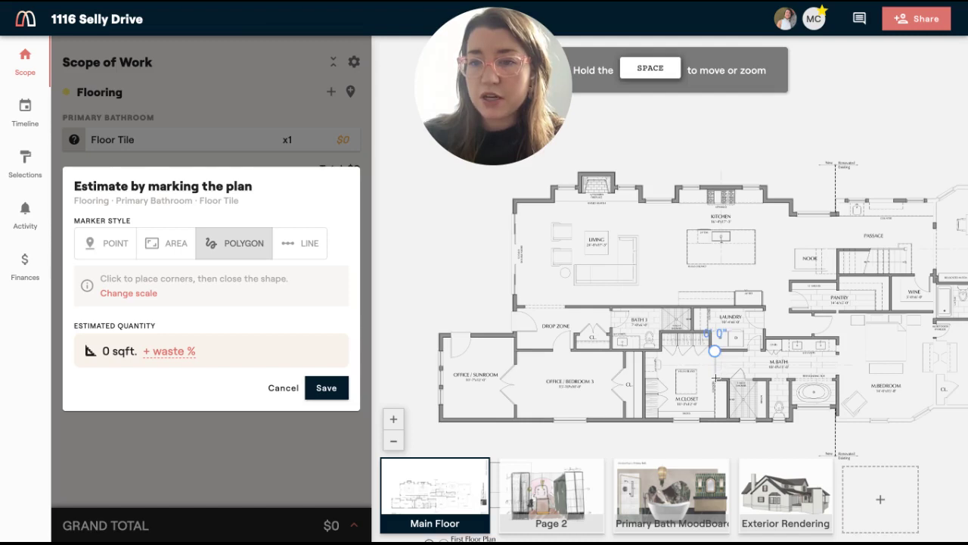
{"action": "left_click", "coordinate": [715, 377]}
{"action": "left_click", "coordinate": [768, 378]}
{"action": "left_click", "coordinate": [767, 417]}
{"action": "left_click", "coordinate": [791, 417]}
{"action": "left_click", "coordinate": [790, 380]}
{"action": "left_click", "coordinate": [839, 380]}
{"action": "left_click", "coordinate": [838, 339]}
{"action": "left_click", "coordinate": [766, 340]}
{"action": "left_click", "coordinate": [766, 350]}
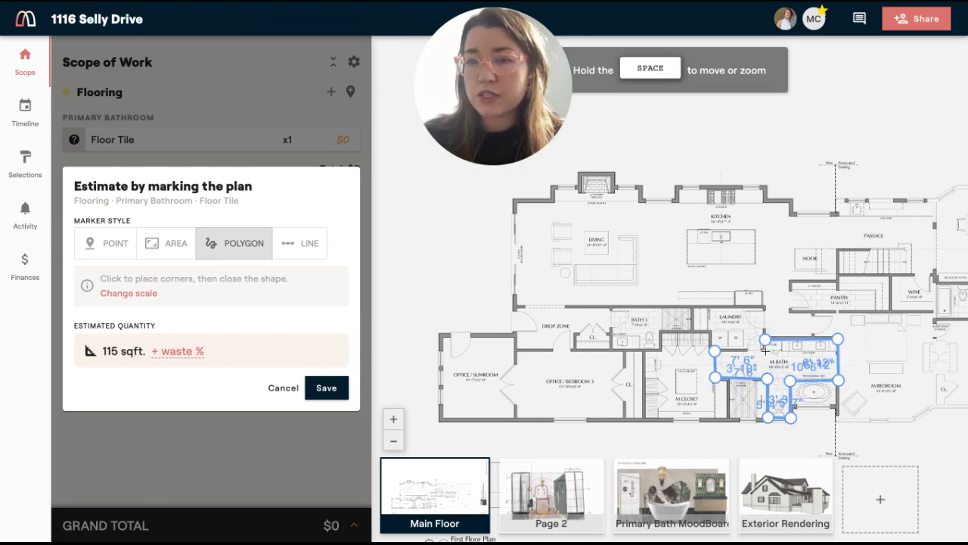
{"action": "left_click", "coordinate": [714, 351]}
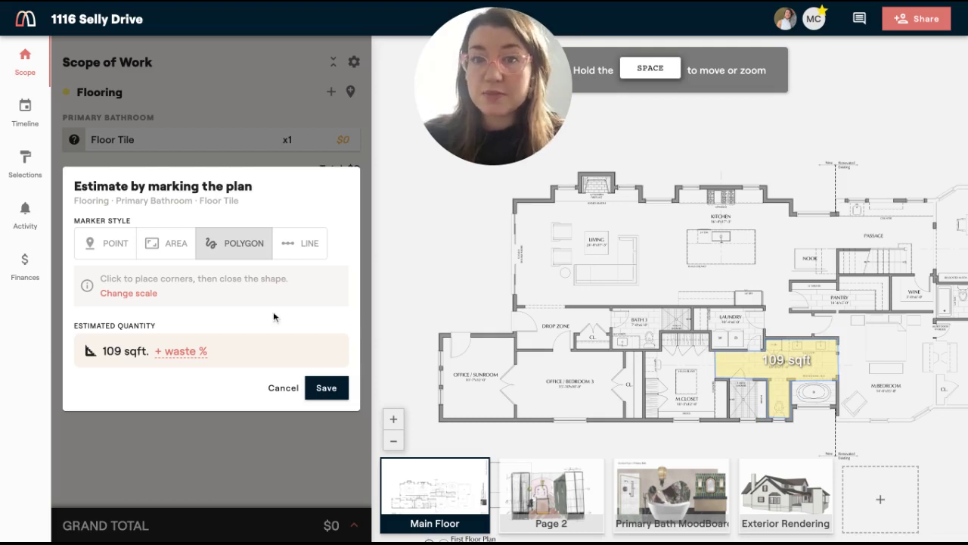
Save the floor tile estimate with 10% waste and check the marked area's details on the plan.
{"action": "left_click", "coordinate": [189, 354]}
{"action": "type", "text": "10"}
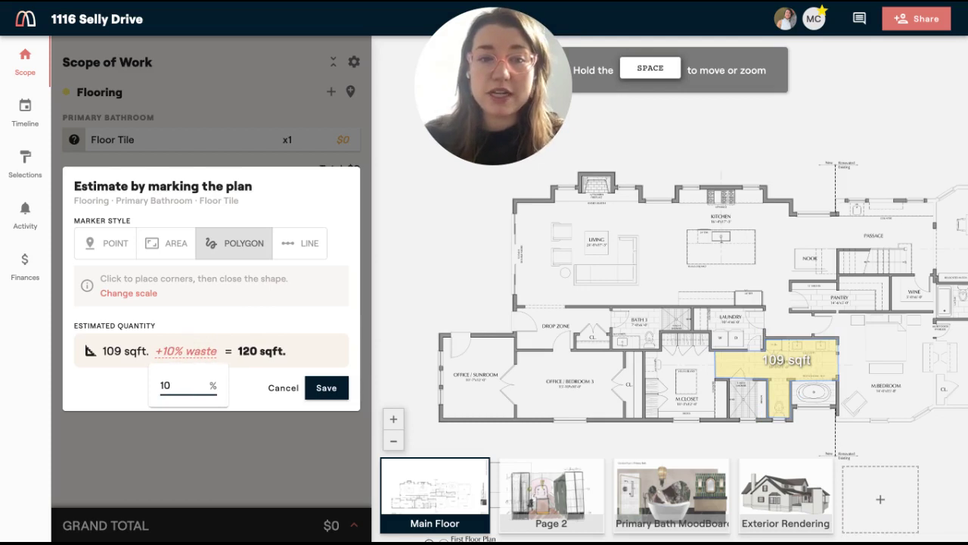
{"action": "left_click", "coordinate": [324, 389]}
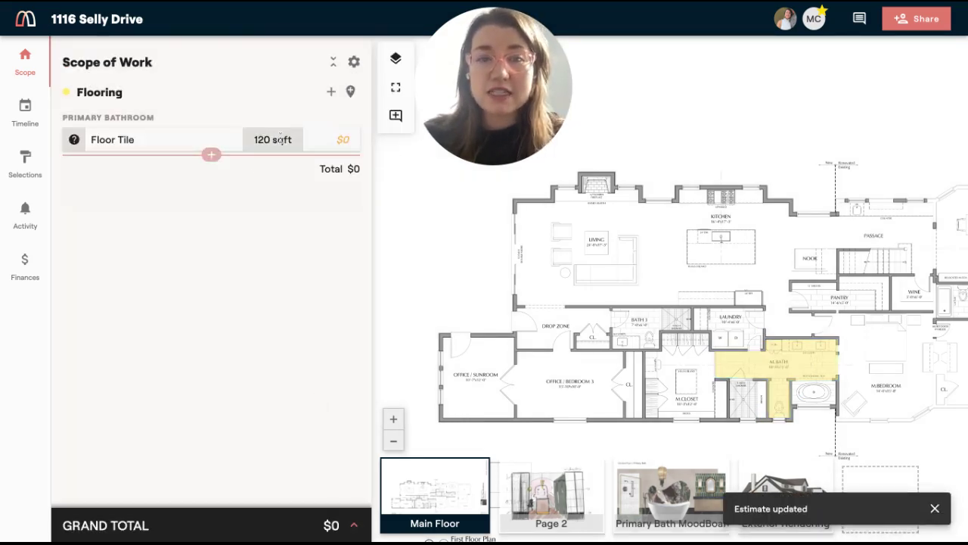
{"action": "left_click", "coordinate": [796, 367]}
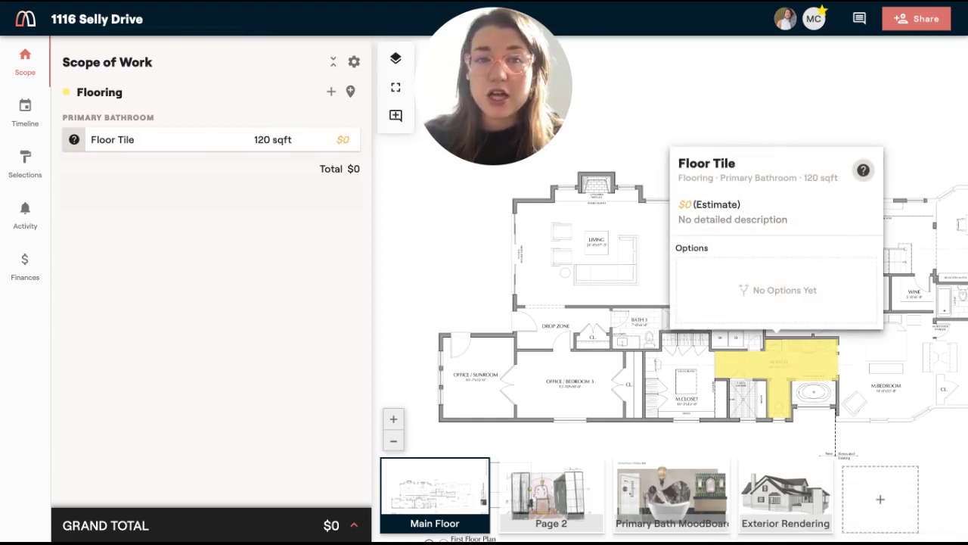
{"action": "left_click", "coordinate": [262, 307]}
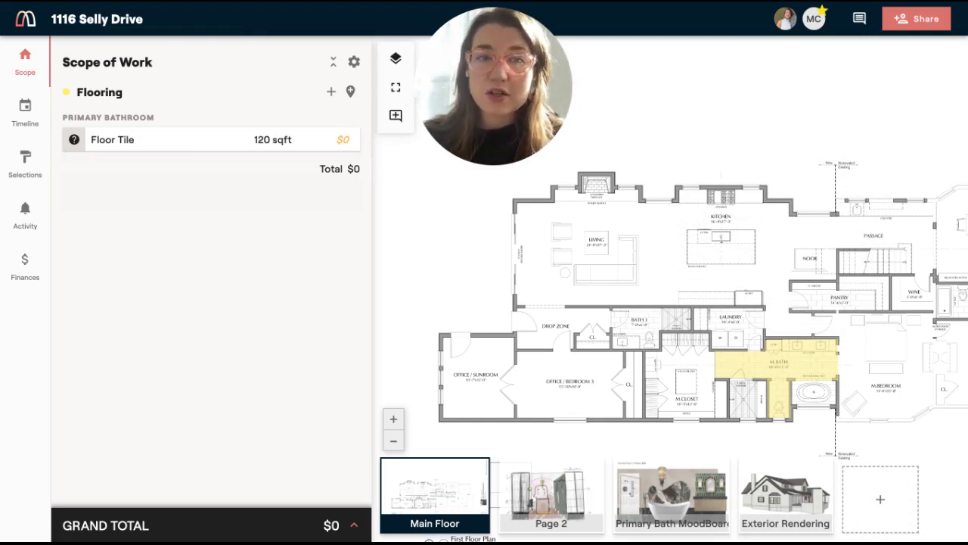
Open the Floor Tile item's details and enter the description "Black and white graphic tile".
{"action": "left_click", "coordinate": [180, 144]}
{"action": "scroll", "coordinate": [146, 399], "scroll_direction": "down", "scroll_amount": 2}
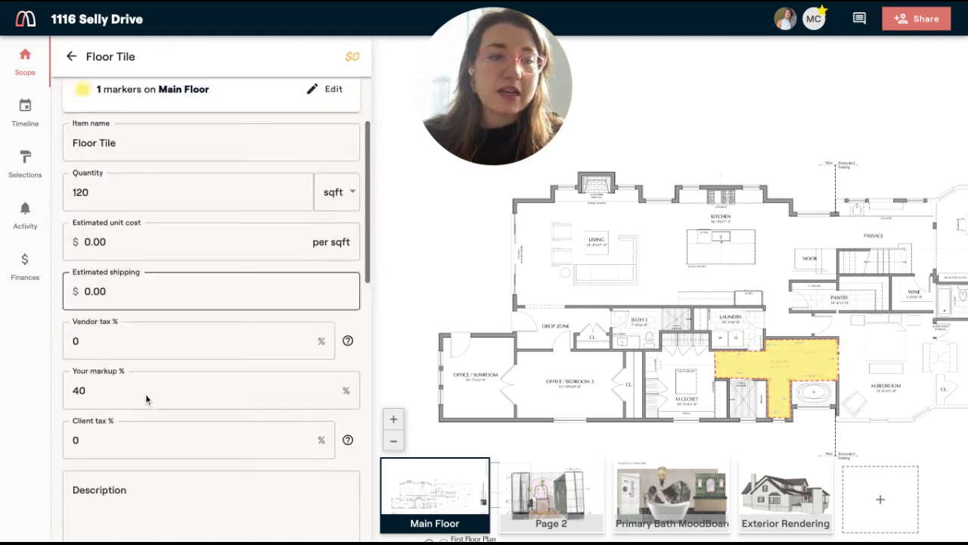
{"action": "scroll", "coordinate": [146, 399], "scroll_direction": "down", "scroll_amount": 3}
{"action": "left_click", "coordinate": [111, 335]}
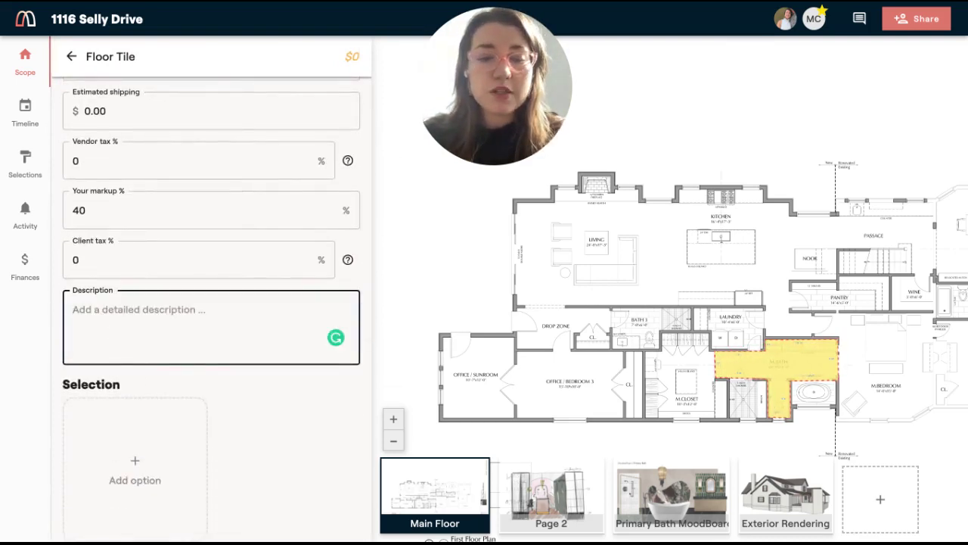
{"action": "type", "text": "Black and wh"}
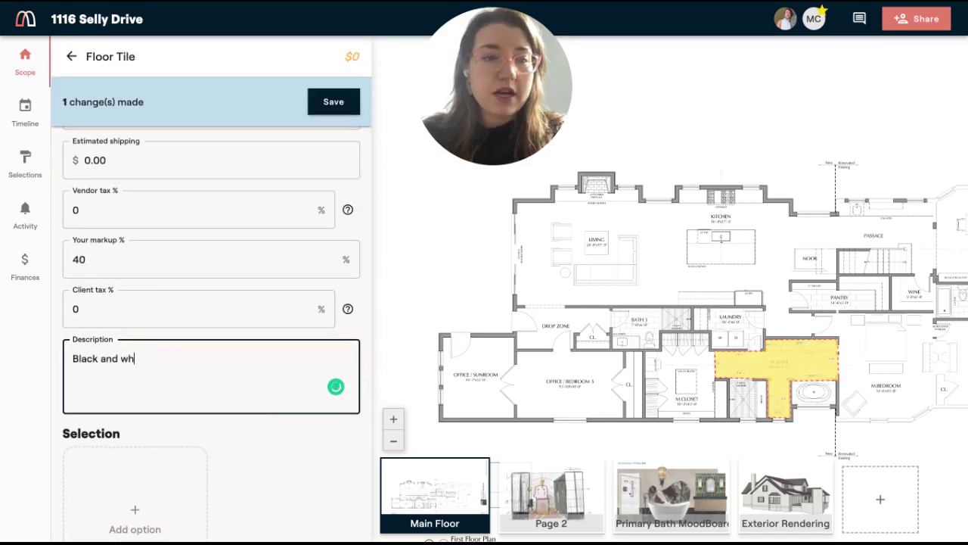
{"action": "type", "text": "ite graphic "}
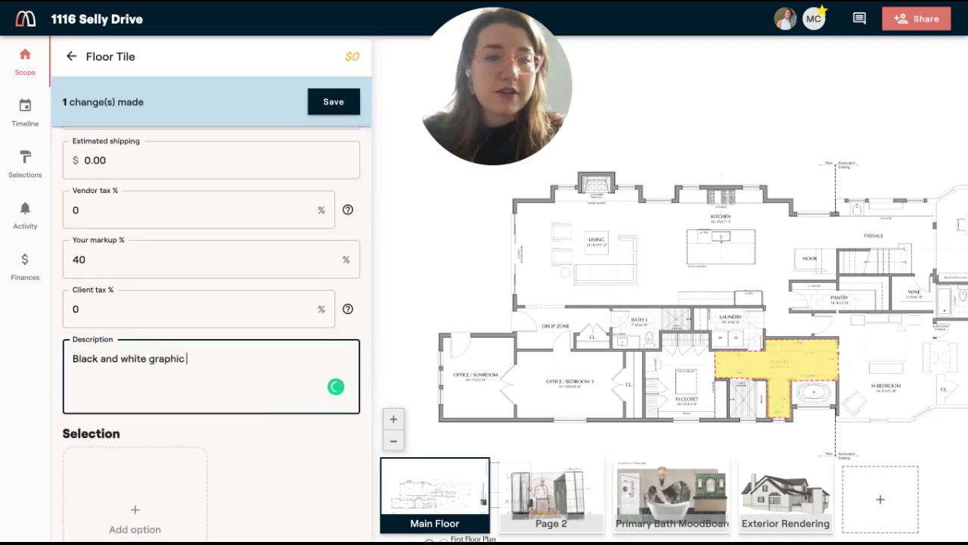
{"action": "type", "text": "tile"}
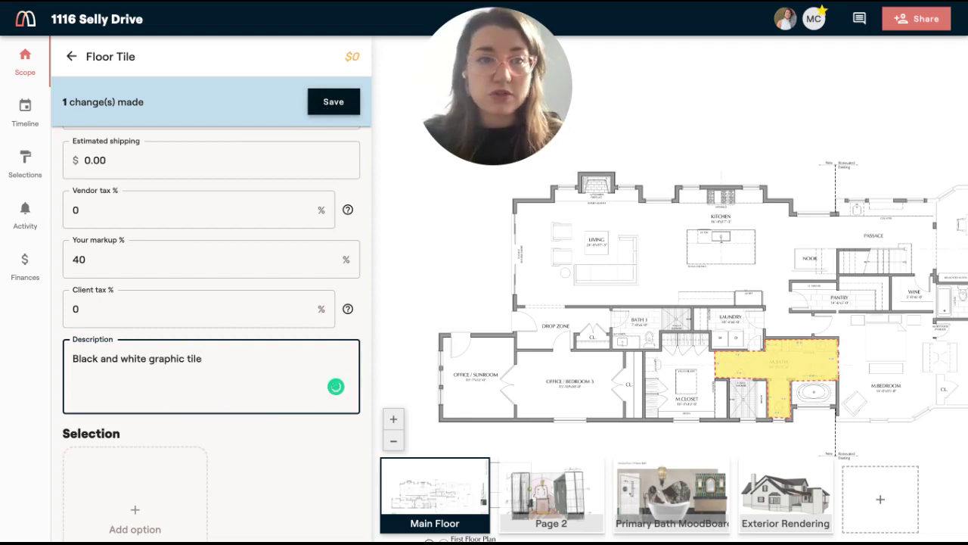
Set the Floor Tile's estimated unit cost to $20 per sqft and its estimated shipping to $100.
{"action": "scroll", "coordinate": [227, 214], "scroll_direction": "up", "scroll_amount": 5}
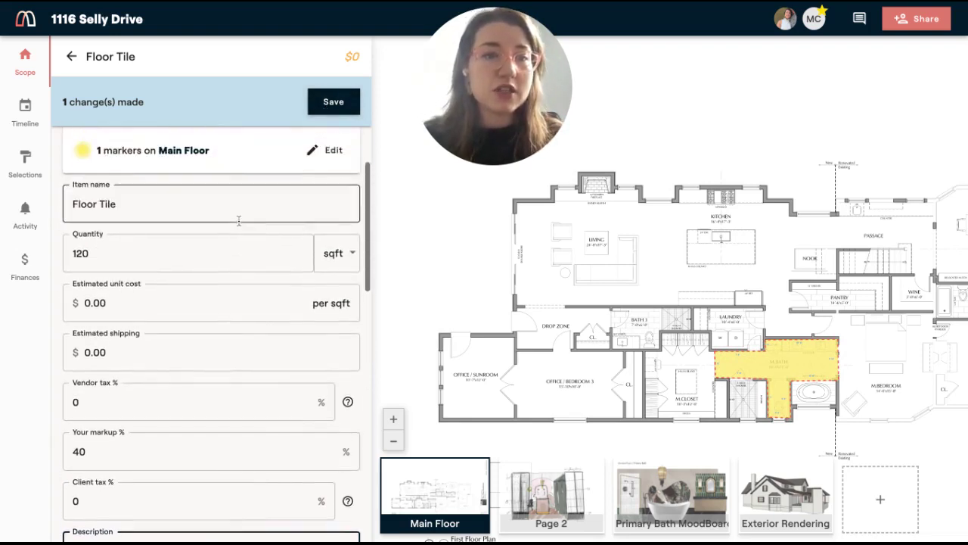
{"action": "left_click", "coordinate": [160, 302]}
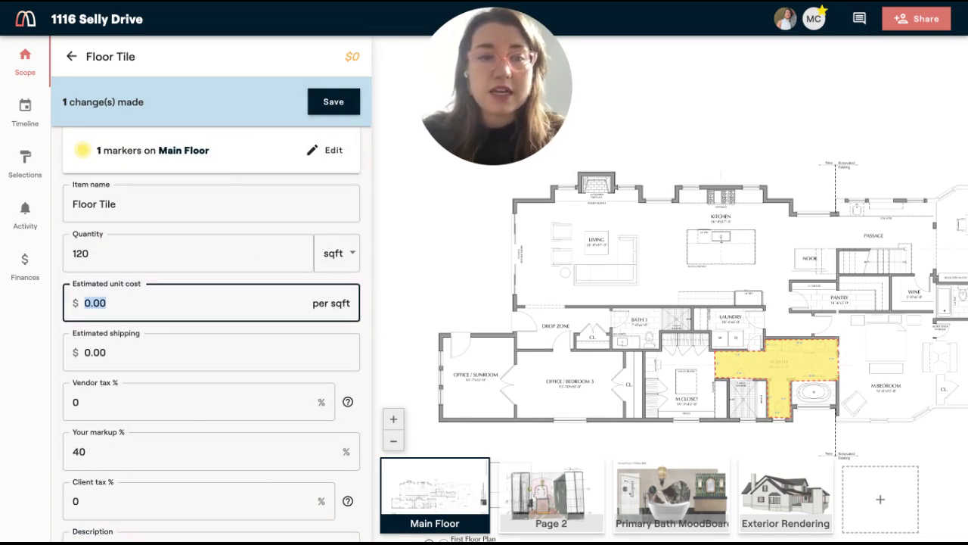
{"action": "type", "text": "20"}
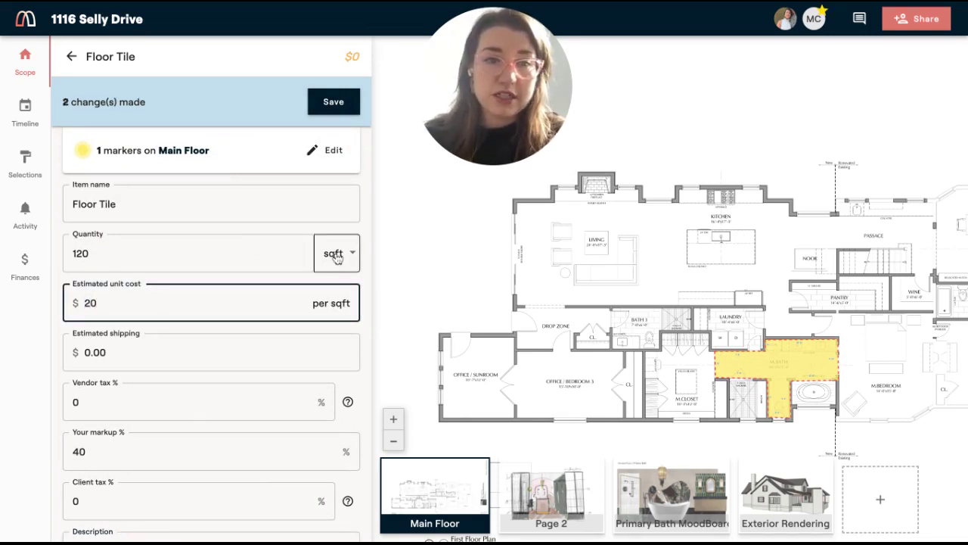
{"action": "left_click", "coordinate": [169, 353]}
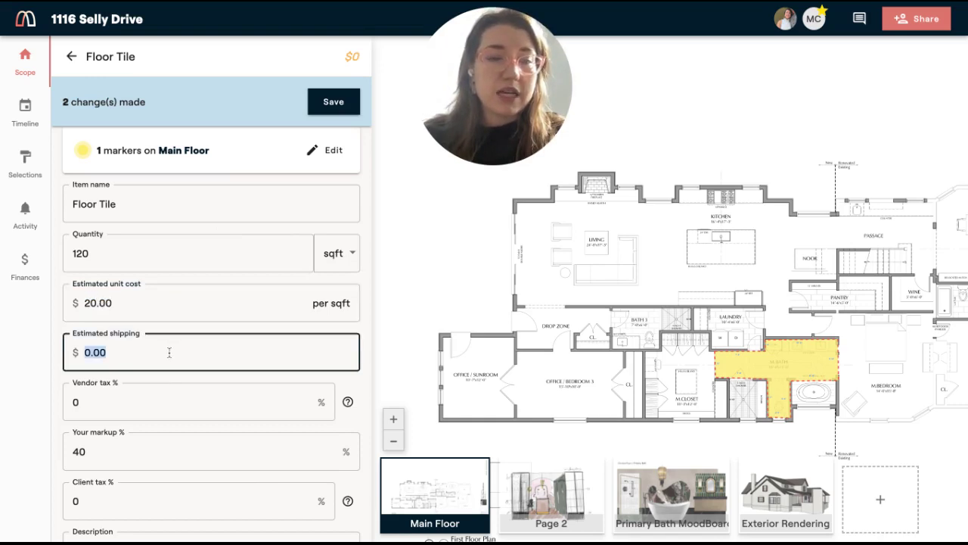
{"action": "type", "text": "1000"}
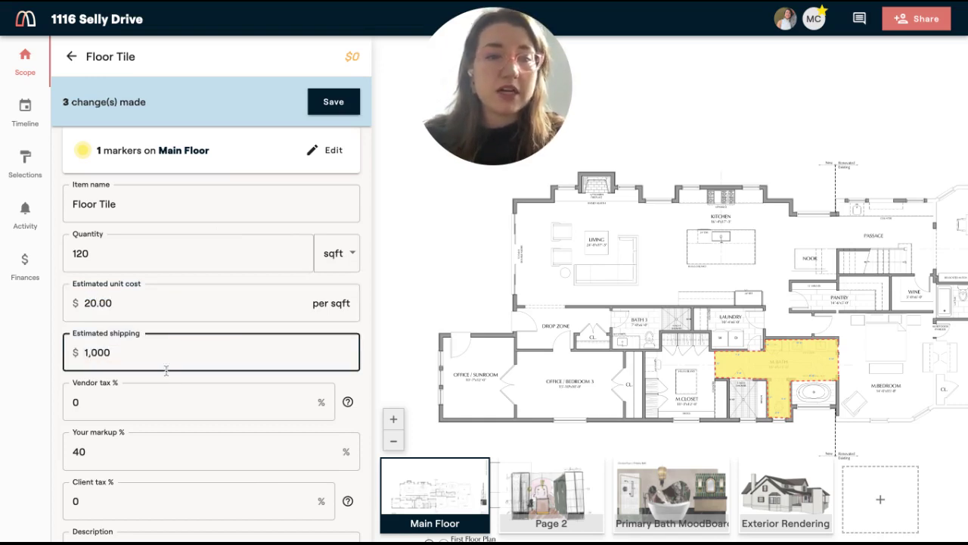
{"action": "key", "text": "BackSpace"}
Set the Floor Tile's client tax to 9.25%, save the changes and return to the scope of work.
{"action": "scroll", "coordinate": [184, 345], "scroll_direction": "down", "scroll_amount": 2}
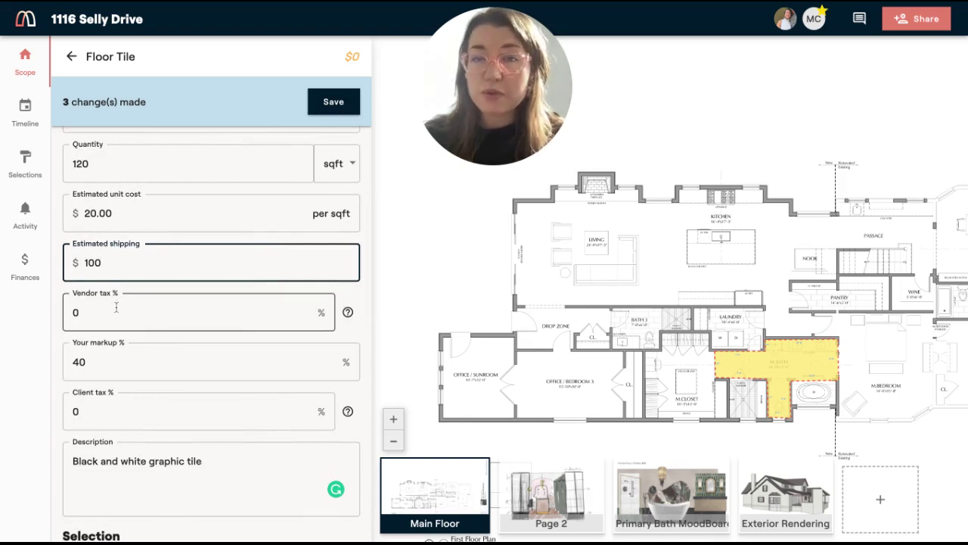
{"action": "scroll", "coordinate": [115, 308], "scroll_direction": "down", "scroll_amount": 1}
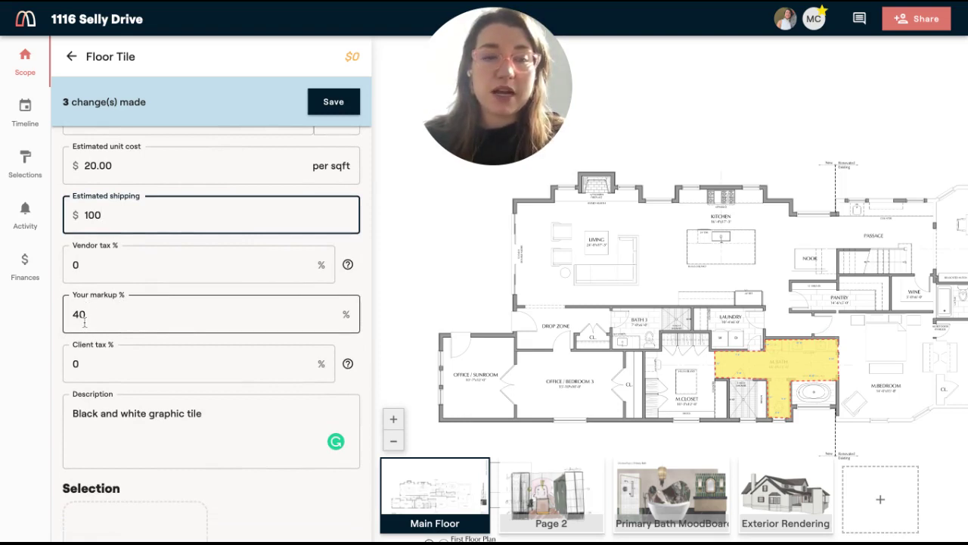
{"action": "left_click", "coordinate": [90, 361]}
{"action": "key", "text": "BackSpace"}
{"action": "type", "text": "9.25"}
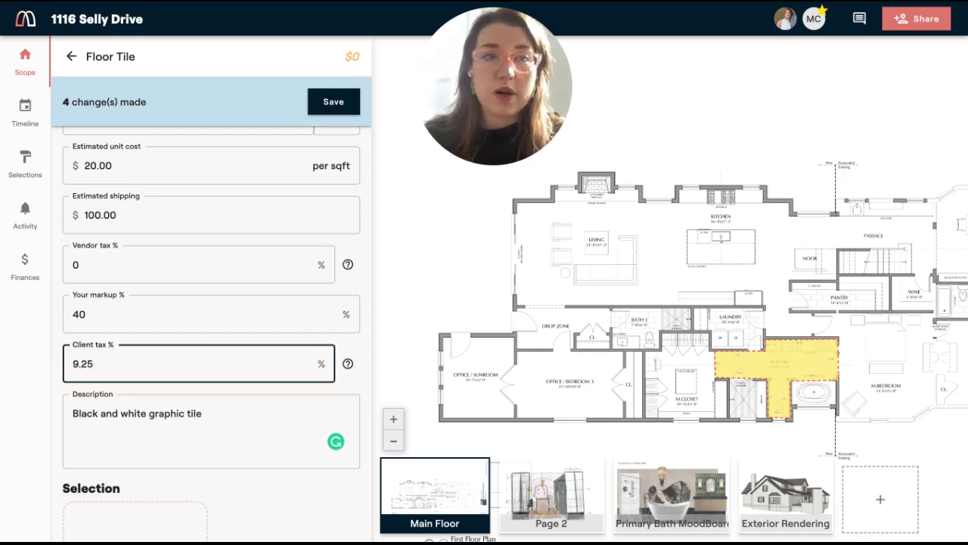
{"action": "left_click", "coordinate": [336, 101]}
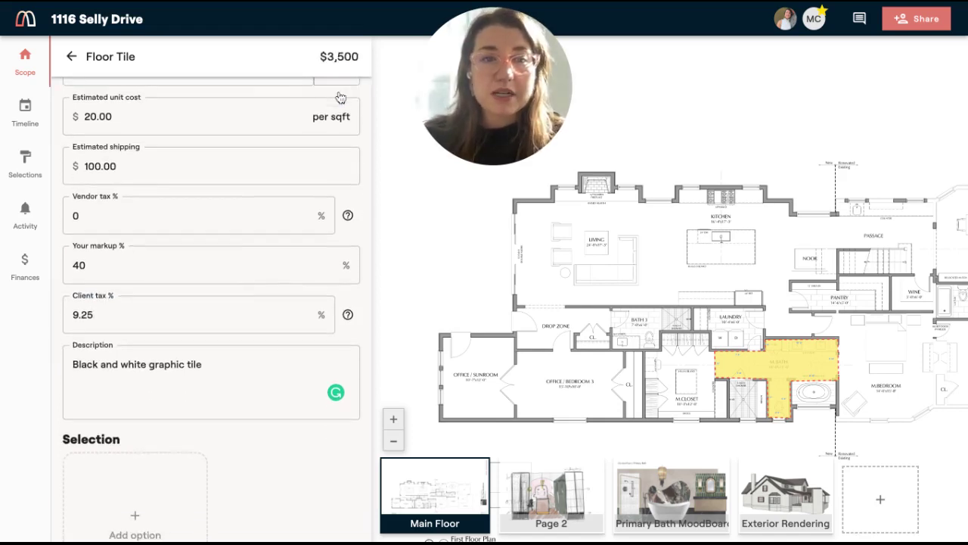
{"action": "left_click", "coordinate": [70, 56]}
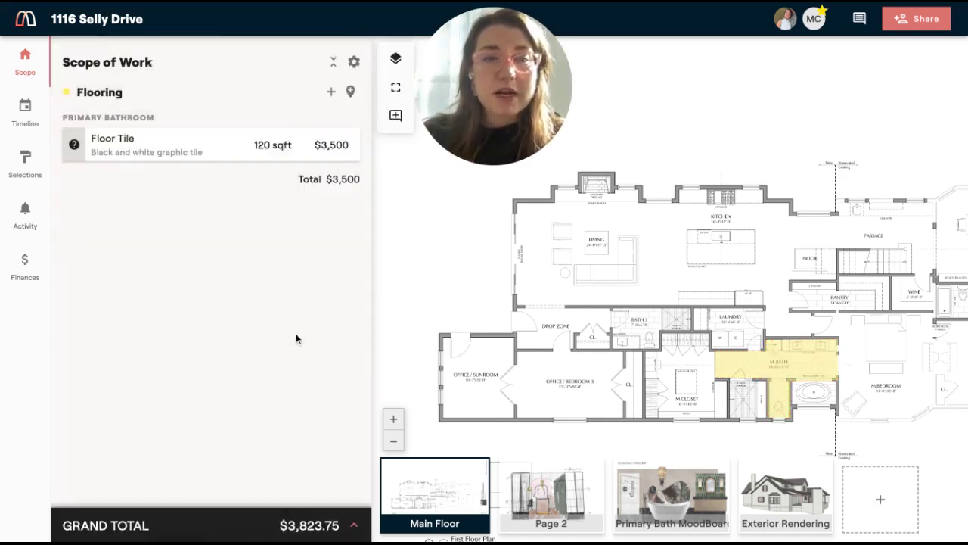
Review the Floor Tile's cost estimate and price history, and expand the grand total breakdown.
{"action": "left_click", "coordinate": [338, 143]}
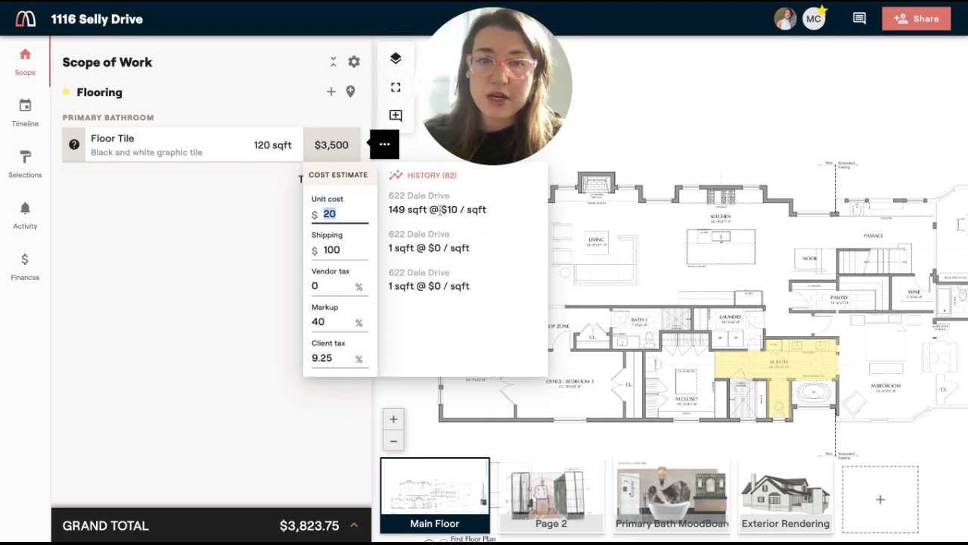
{"action": "left_click", "coordinate": [257, 199]}
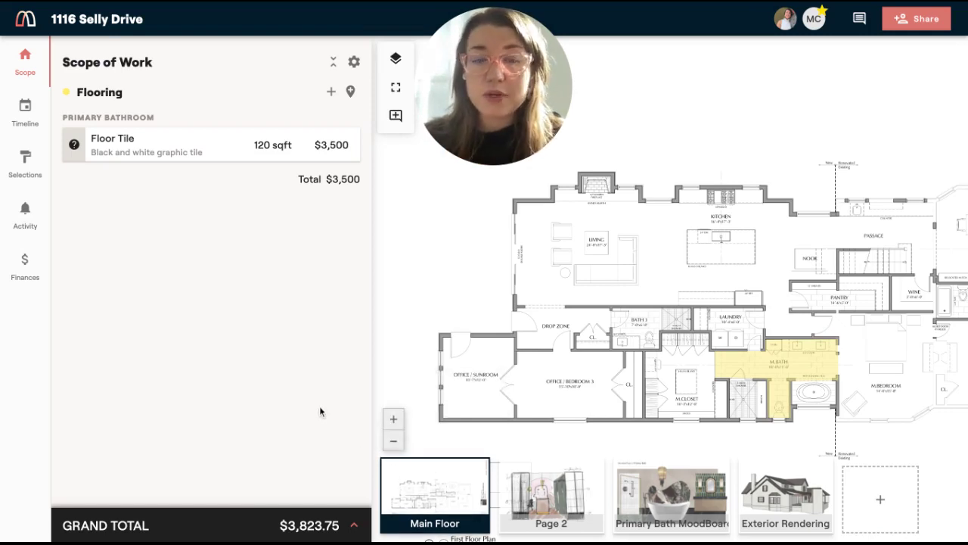
{"action": "left_click", "coordinate": [353, 530]}
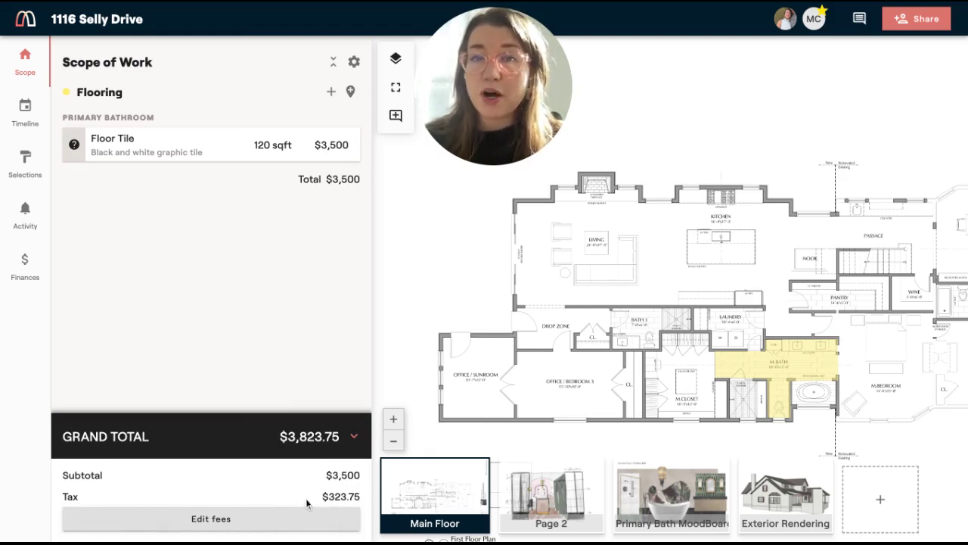
Collapse the grand total breakdown, and open the design library to pick options for the Floor Tile selection.
{"action": "left_click", "coordinate": [338, 441]}
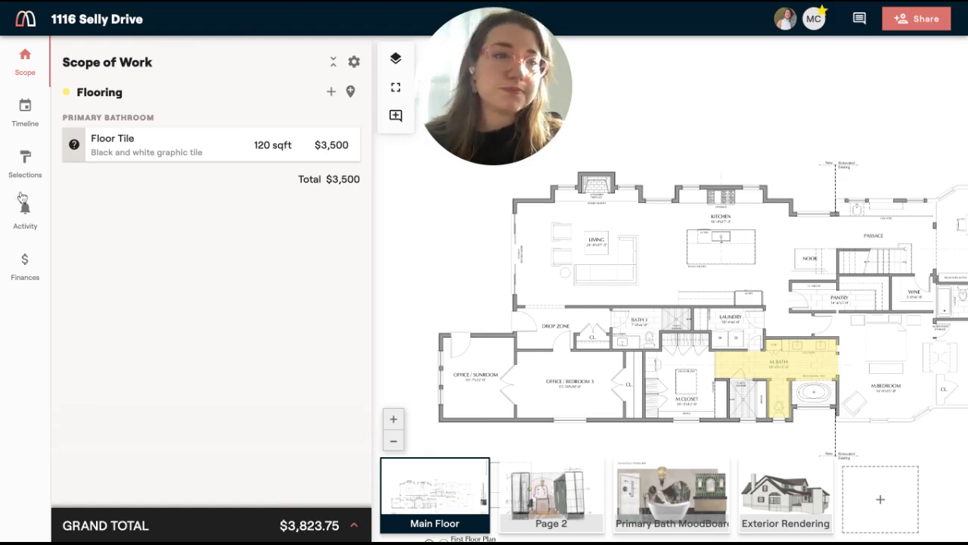
{"action": "left_click", "coordinate": [25, 163]}
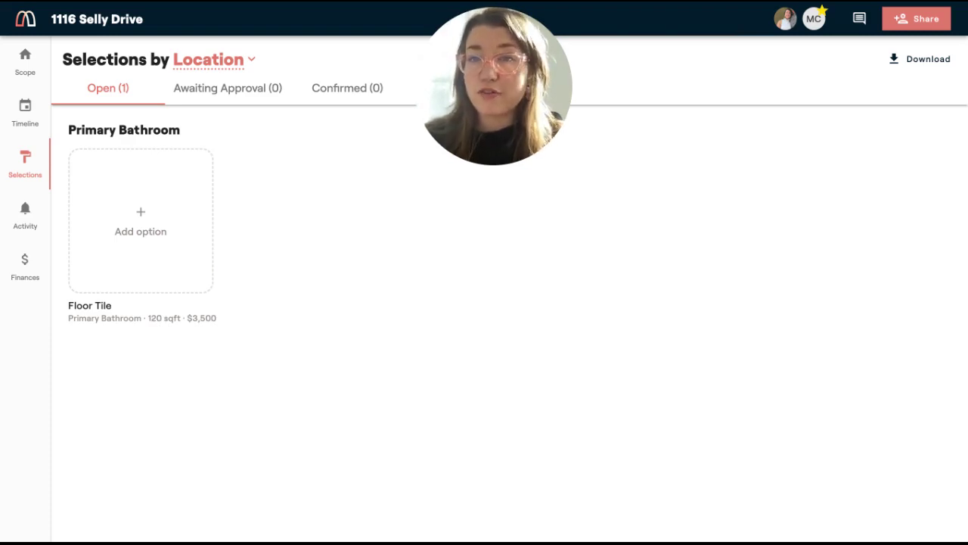
{"action": "left_click", "coordinate": [141, 224]}
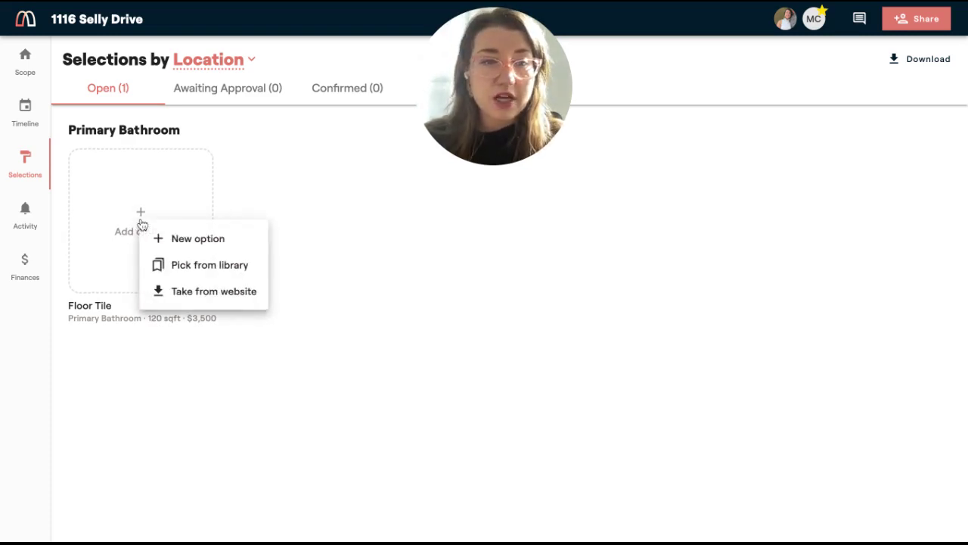
{"action": "left_click", "coordinate": [154, 264]}
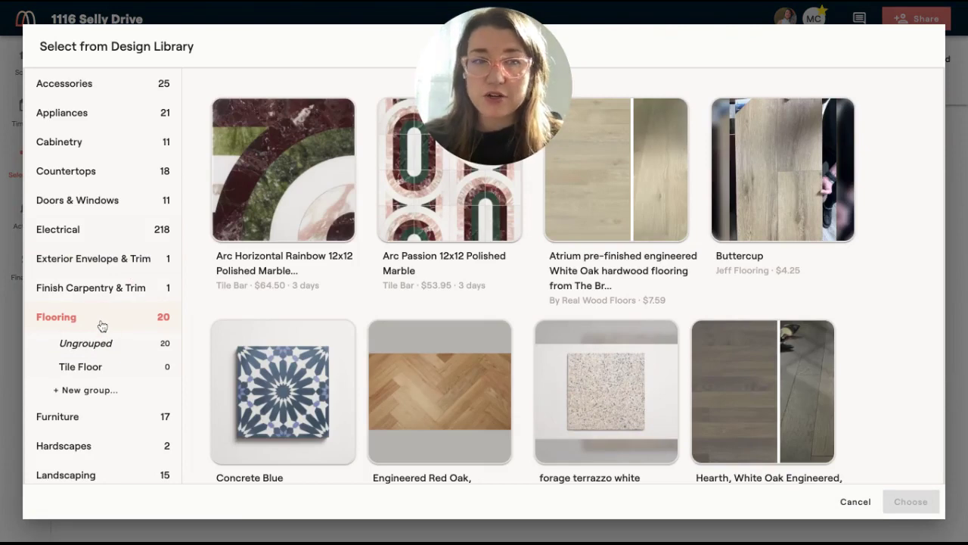
Add Arc Passion 12x12 Polished Marble and Prism Rosa Mosaic from the library's ungrouped flooring as Floor Tile options.
{"action": "scroll", "coordinate": [100, 325], "scroll_direction": "down", "scroll_amount": 1}
{"action": "scroll", "coordinate": [101, 326], "scroll_direction": "down", "scroll_amount": 3}
{"action": "scroll", "coordinate": [102, 325], "scroll_direction": "up", "scroll_amount": 3}
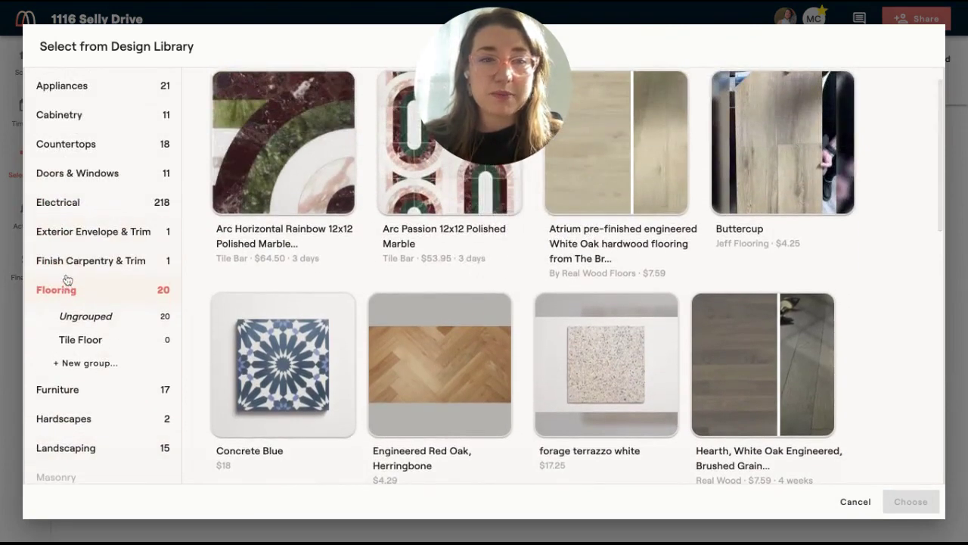
{"action": "left_click", "coordinate": [83, 339]}
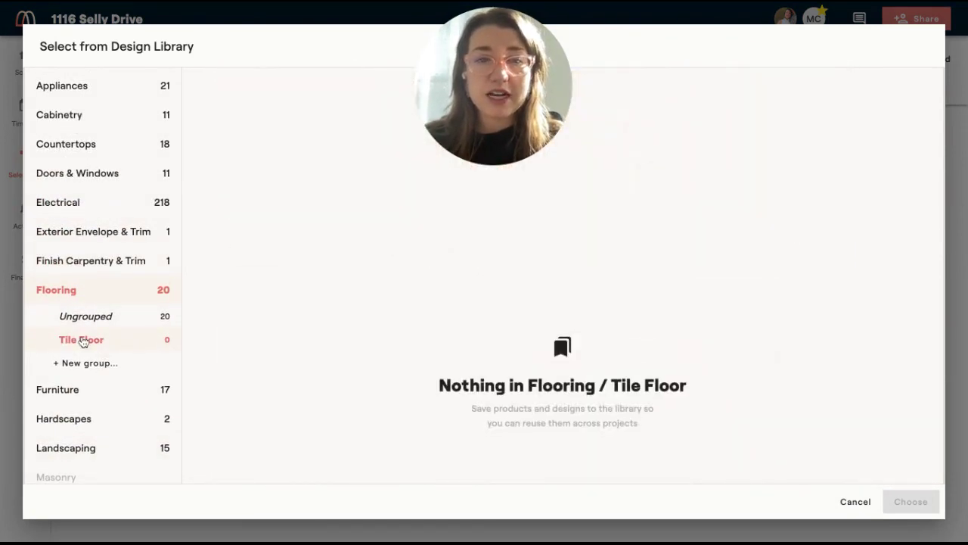
{"action": "left_click", "coordinate": [87, 317]}
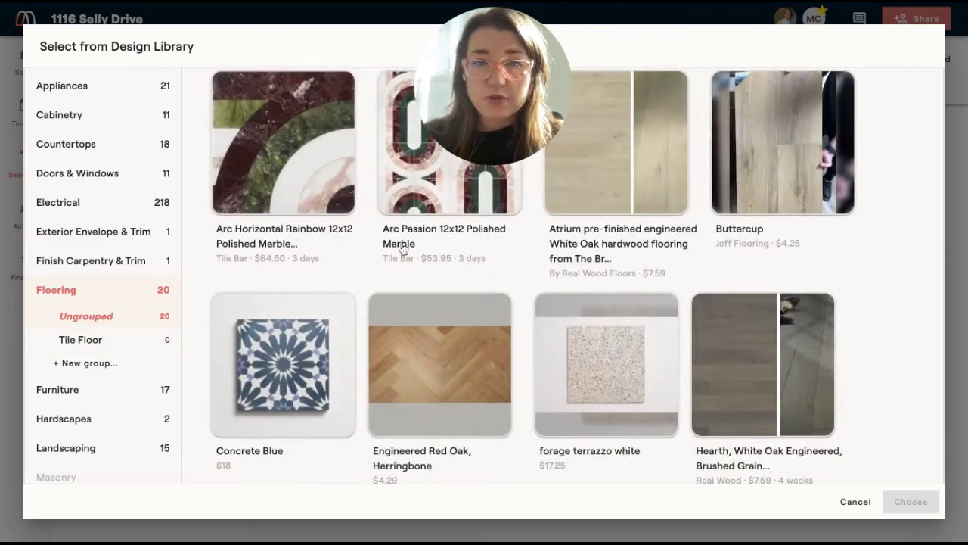
{"action": "left_click", "coordinate": [418, 200]}
{"action": "scroll", "coordinate": [450, 298], "scroll_direction": "down", "scroll_amount": 3}
{"action": "scroll", "coordinate": [450, 303], "scroll_direction": "down", "scroll_amount": 5}
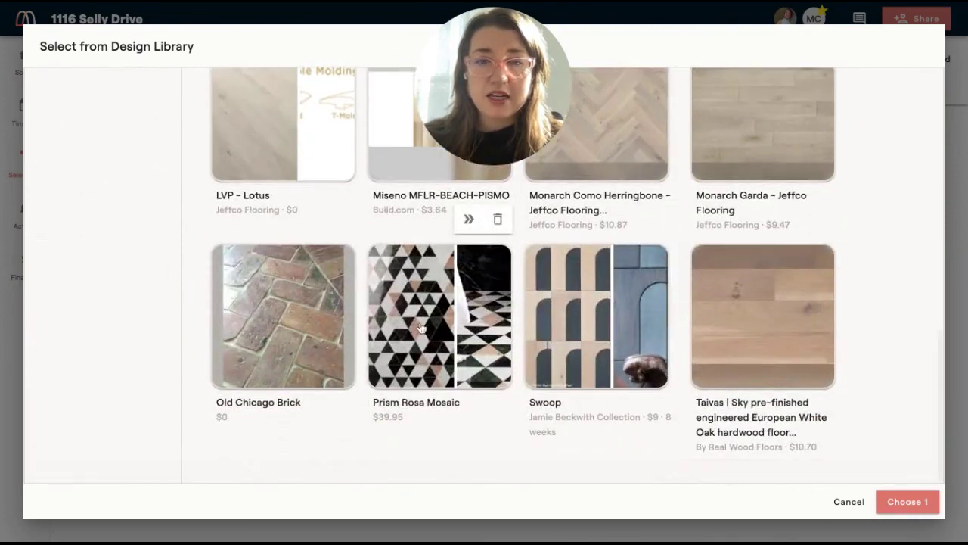
{"action": "left_click", "coordinate": [421, 327]}
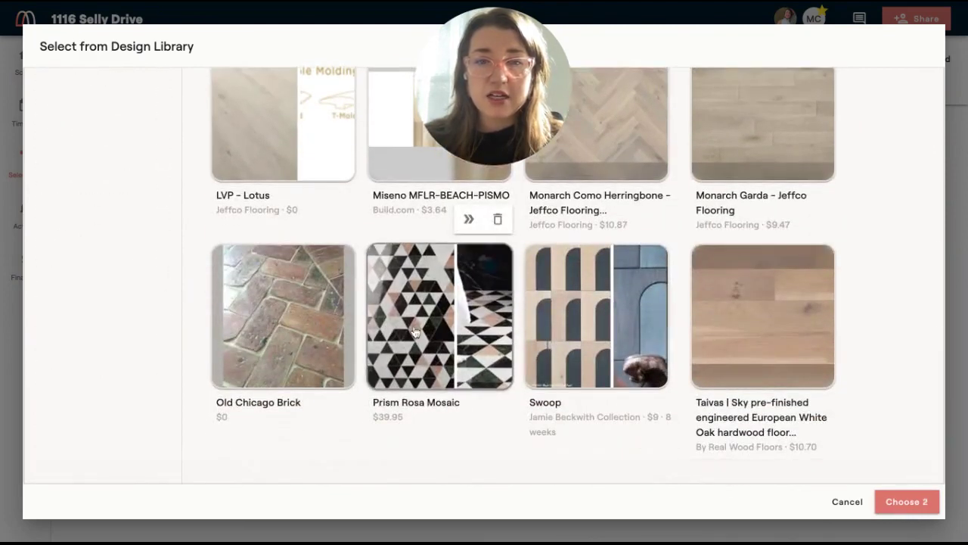
{"action": "left_click", "coordinate": [904, 503]}
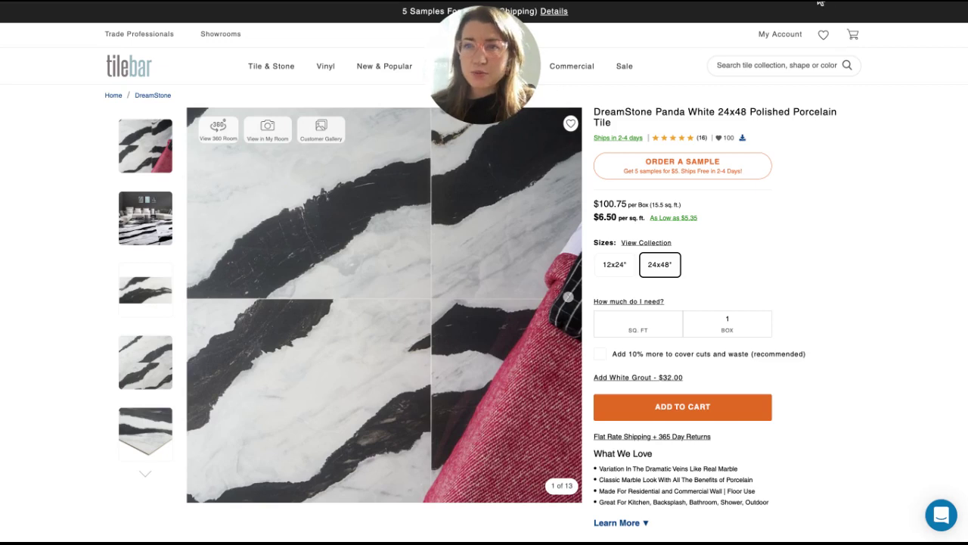
Open the library clipper on TileBar's DreamStone Panda White product page and set the category to Flooring and item group to Tile Floor.
{"action": "left_click", "coordinate": [819, 3]}
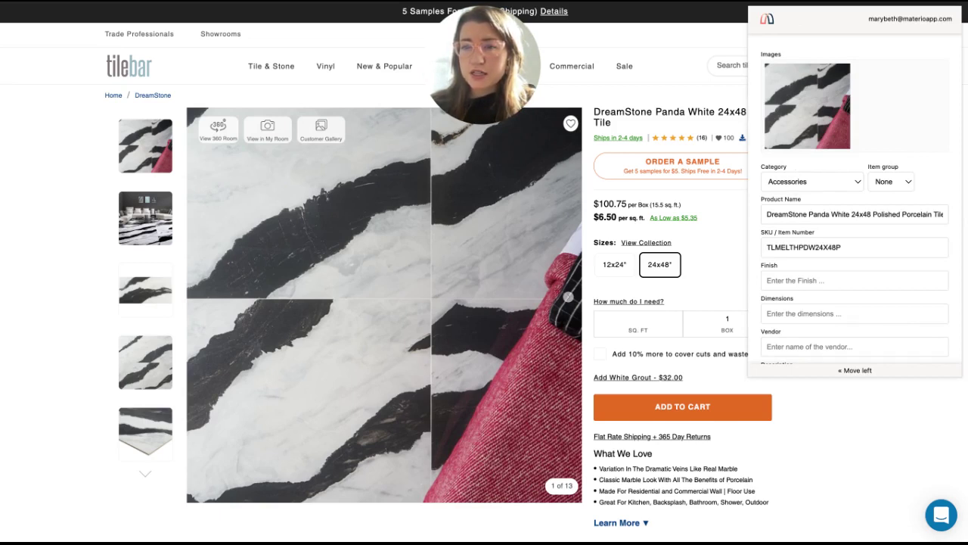
{"action": "left_click", "coordinate": [888, 165]}
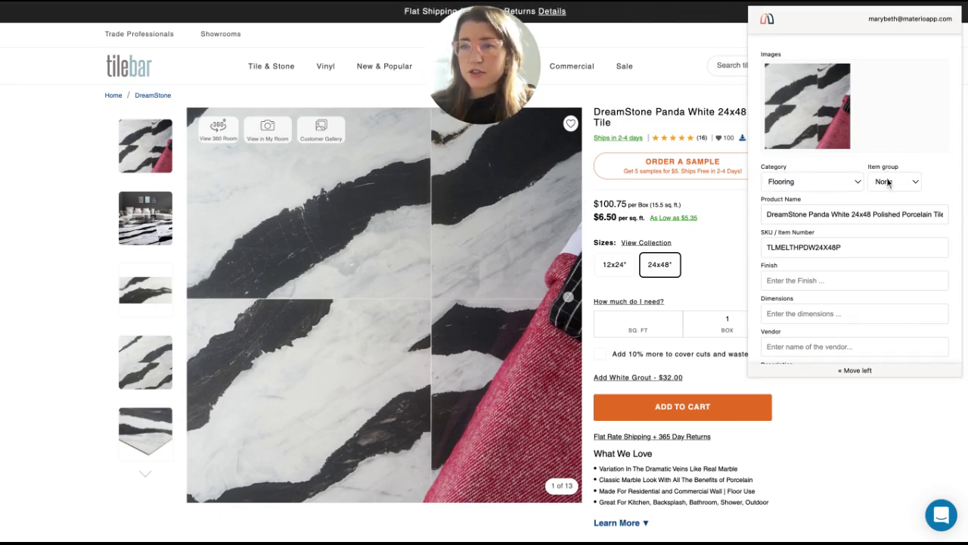
{"action": "left_click", "coordinate": [889, 182]}
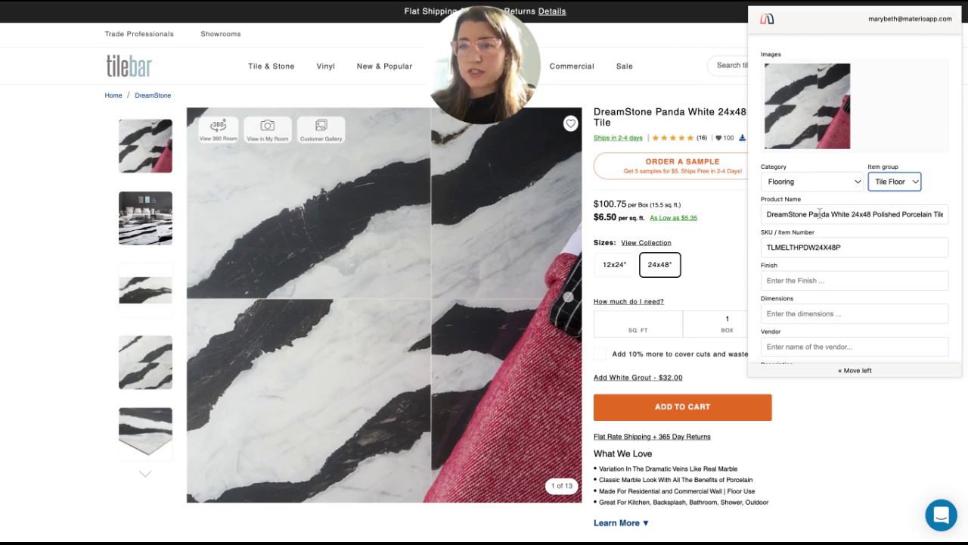
Check the clipped product's name and SKU, and shorten the name to "DreamStone Panda White Polished Porcelain Tile".
{"action": "left_click_drag", "start_coordinate": [890, 214], "coordinate": [947, 214]}
{"action": "left_click", "coordinate": [840, 247]}
{"action": "scroll", "coordinate": [839, 272], "scroll_direction": "down", "scroll_amount": 1}
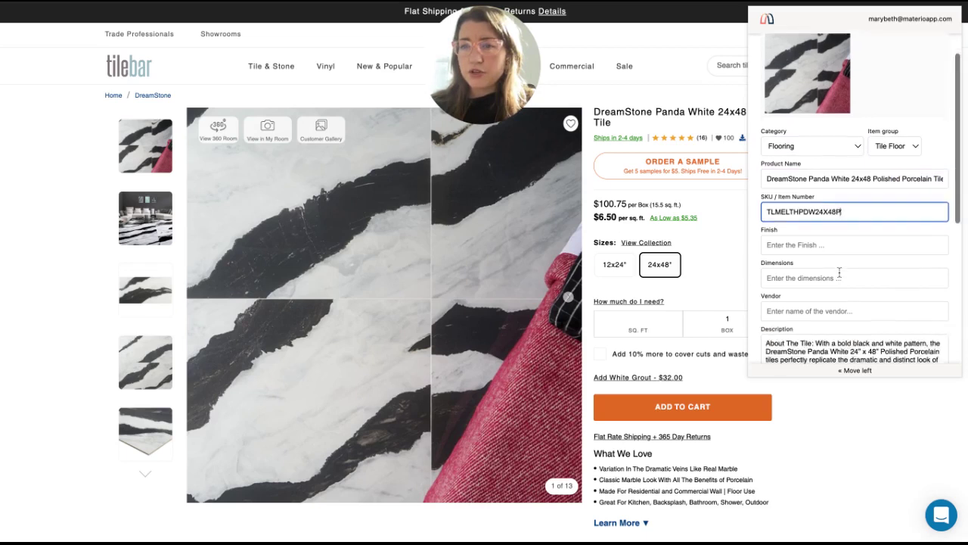
{"action": "scroll", "coordinate": [839, 273], "scroll_direction": "down", "scroll_amount": 2}
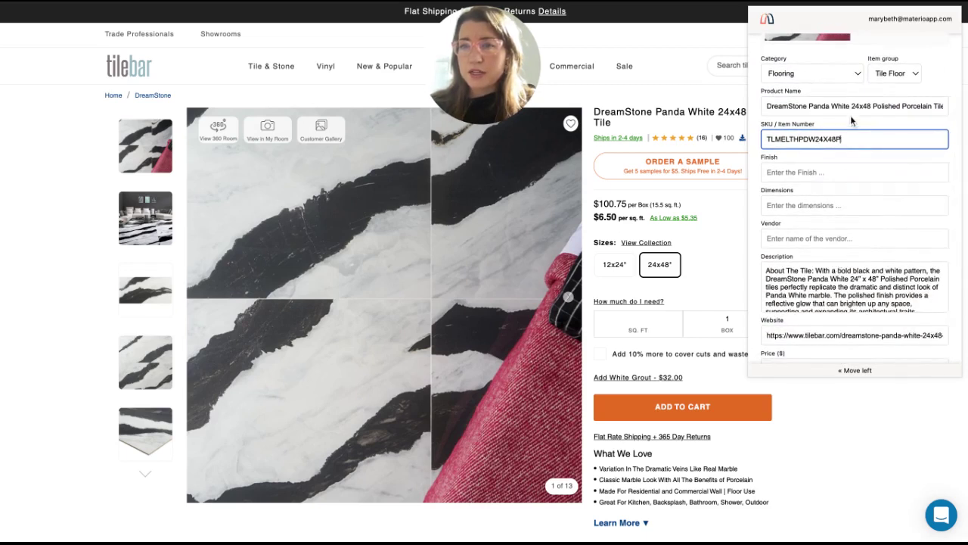
{"action": "double_click", "coordinate": [850, 106]}
{"action": "key", "text": "BackSpace"}
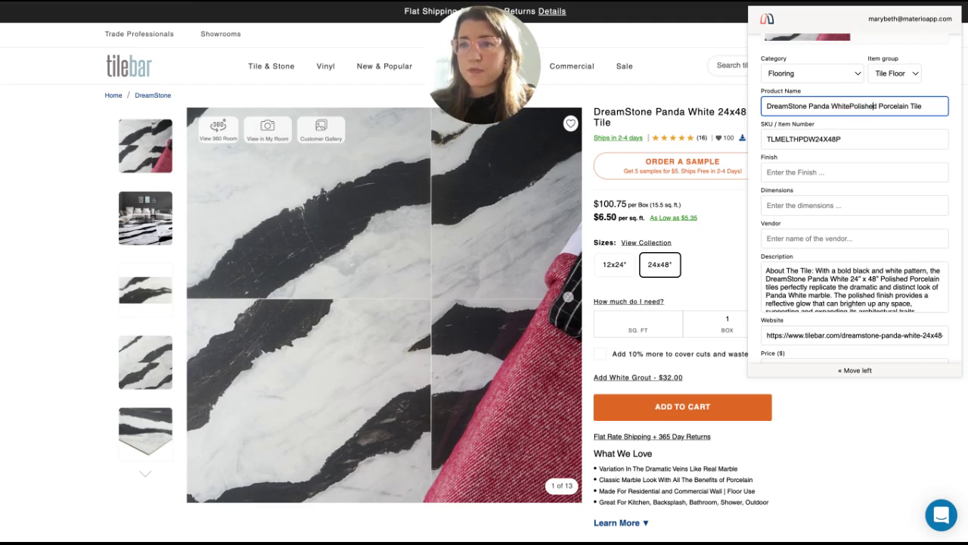
Enter the product's dimensions as 24x48 and its vendor as TileBar.com.
{"action": "left_click", "coordinate": [791, 208]}
{"action": "type", "text": "24x48"}
{"action": "left_click", "coordinate": [788, 236]}
{"action": "type", "text": "TileBar.com"}
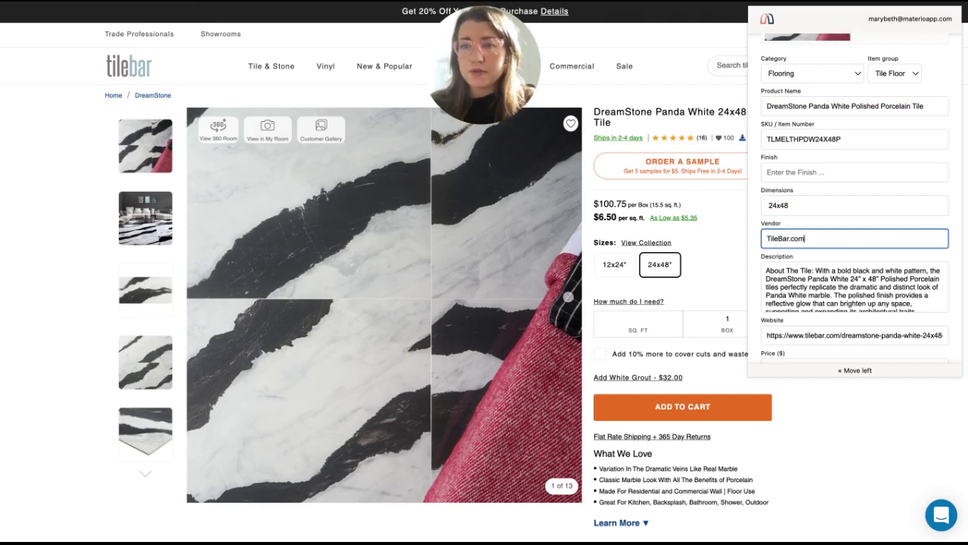
Trim the product description so that it ends after "Wall installation only for indoor and outdoor use".
{"action": "left_click", "coordinate": [804, 284]}
{"action": "scroll", "coordinate": [804, 284], "scroll_direction": "down", "scroll_amount": 5}
{"action": "scroll", "coordinate": [805, 284], "scroll_direction": "down", "scroll_amount": 5}
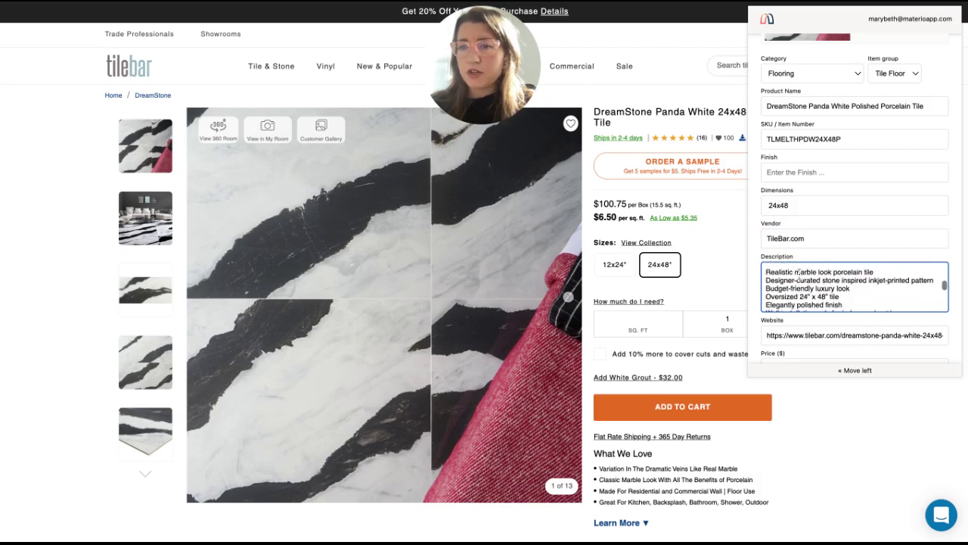
{"action": "scroll", "coordinate": [790, 284], "scroll_direction": "down", "scroll_amount": 8}
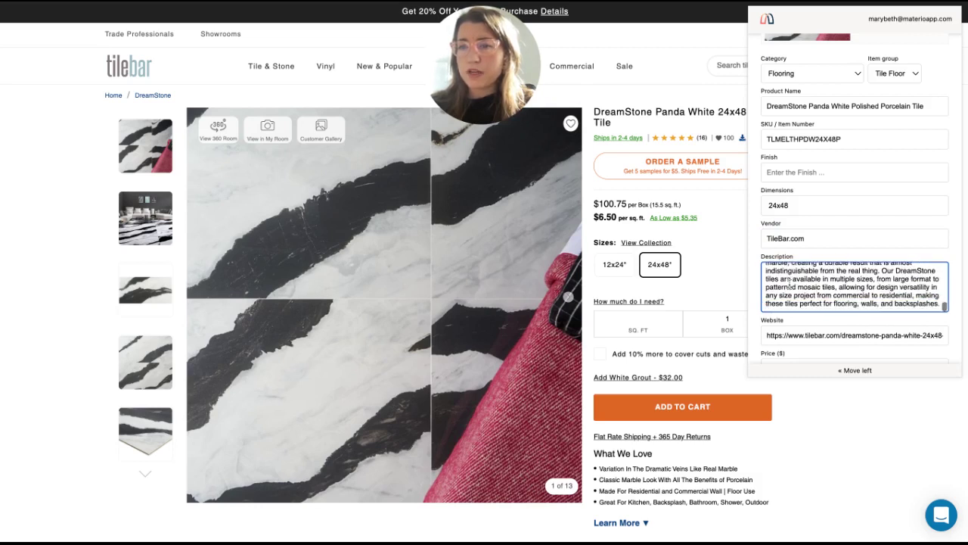
{"action": "key", "text": "ctrl+a"}
{"action": "key", "text": "ctrl+v"}
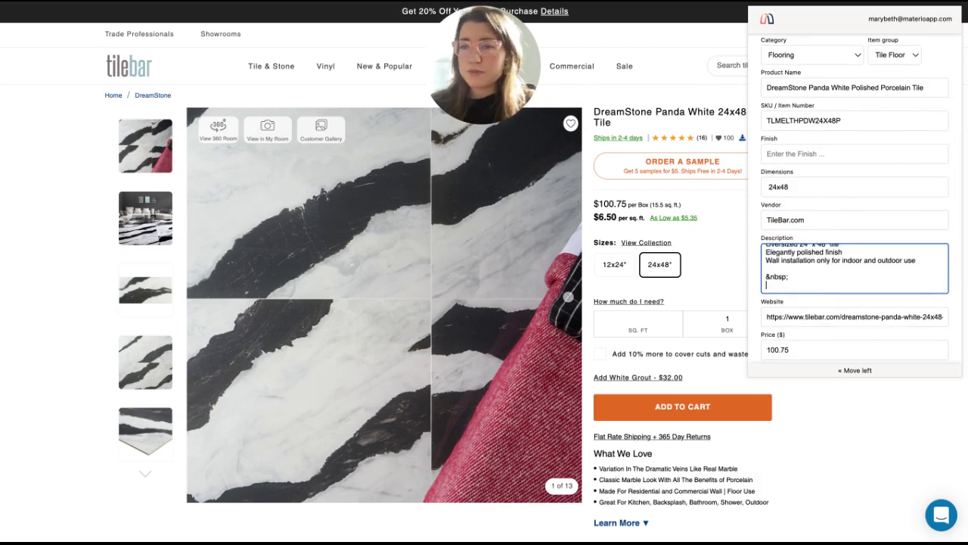
{"action": "key", "text": "shift+Home"}
{"action": "key", "text": "BackSpace"}
{"action": "key", "text": "BackSpace"}
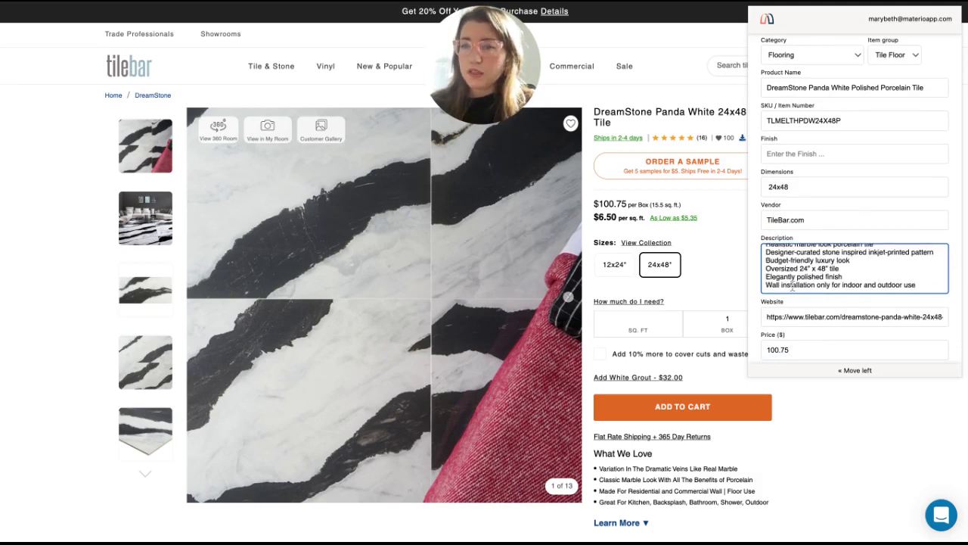
Set the product's price to $6.50 and its sales tax to 9.25%.
{"action": "scroll", "coordinate": [793, 286], "scroll_direction": "down", "scroll_amount": 2}
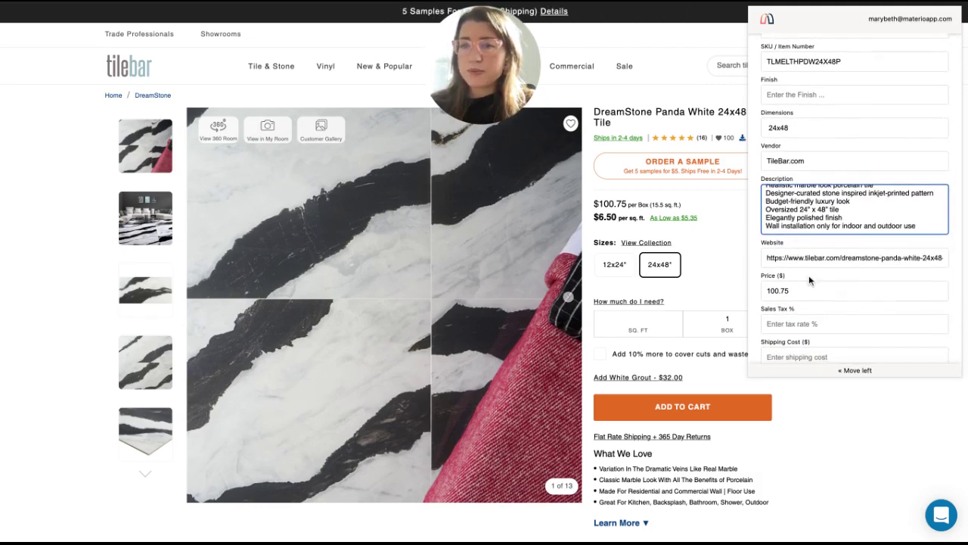
{"action": "scroll", "coordinate": [809, 279], "scroll_direction": "down", "scroll_amount": 2}
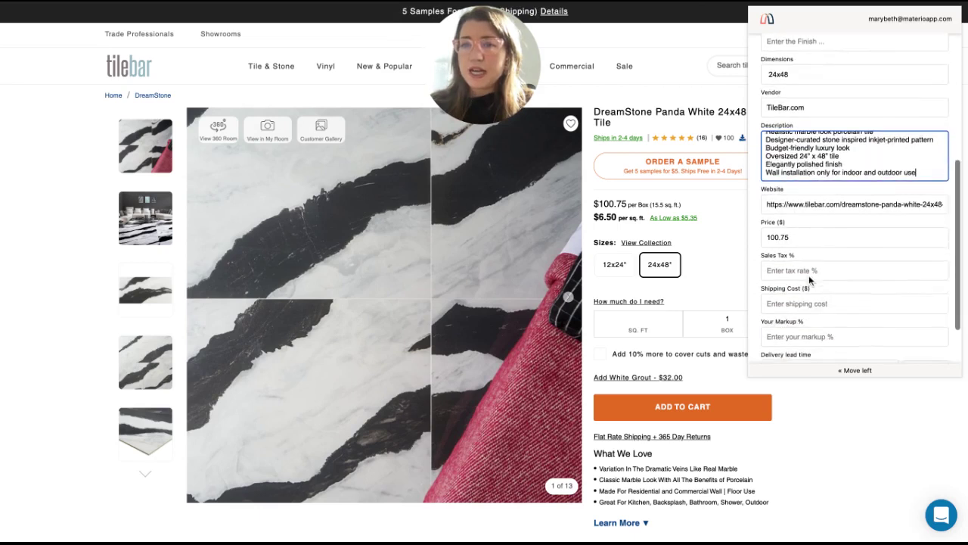
{"action": "left_click", "coordinate": [797, 237]}
{"action": "double_click", "coordinate": [793, 237]}
{"action": "type", "text": "6.50"}
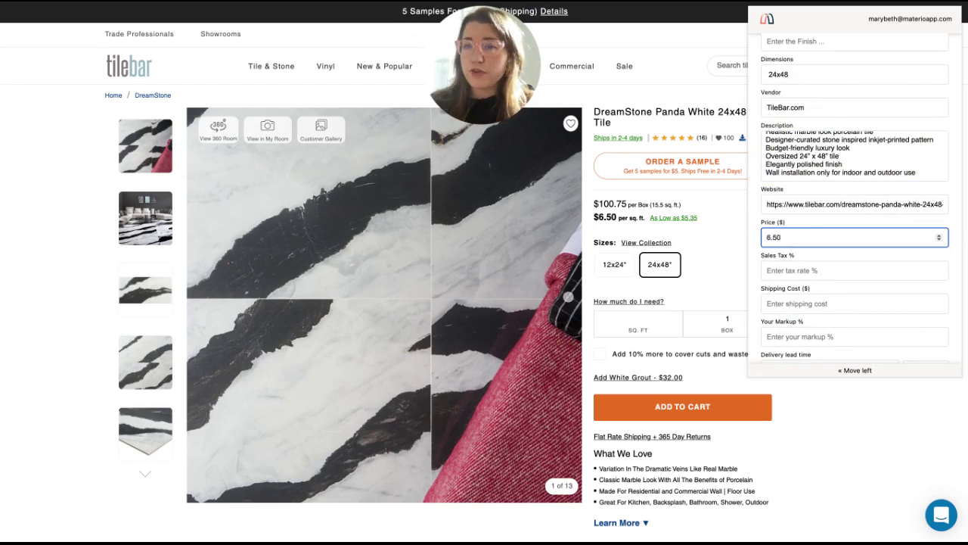
{"action": "left_click", "coordinate": [800, 270]}
{"action": "type", "text": "8.25"}
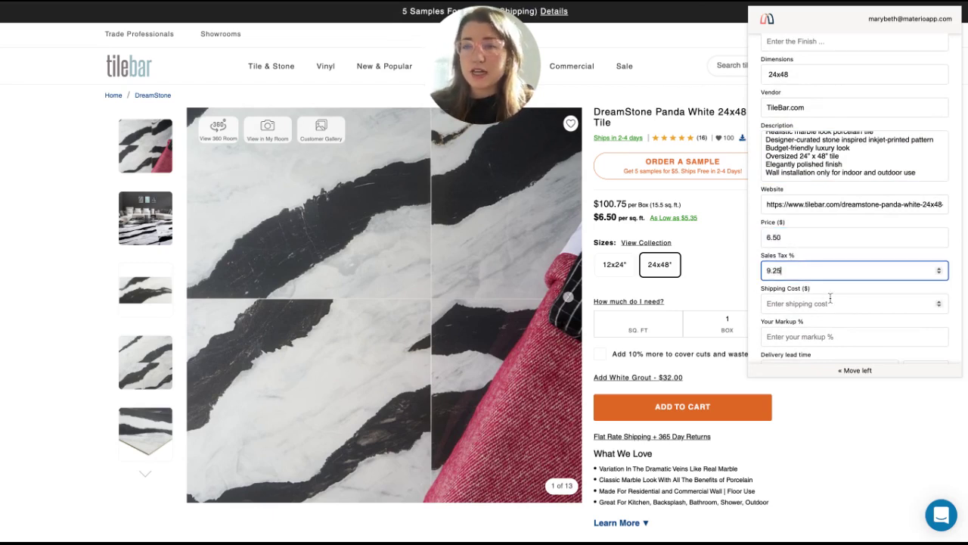
Set the markup to 40% and the delivery lead time to 7 days, and save the product to the library.
{"action": "scroll", "coordinate": [830, 298], "scroll_direction": "down", "scroll_amount": 1}
{"action": "left_click", "coordinate": [786, 281]}
{"action": "type", "text": "40"}
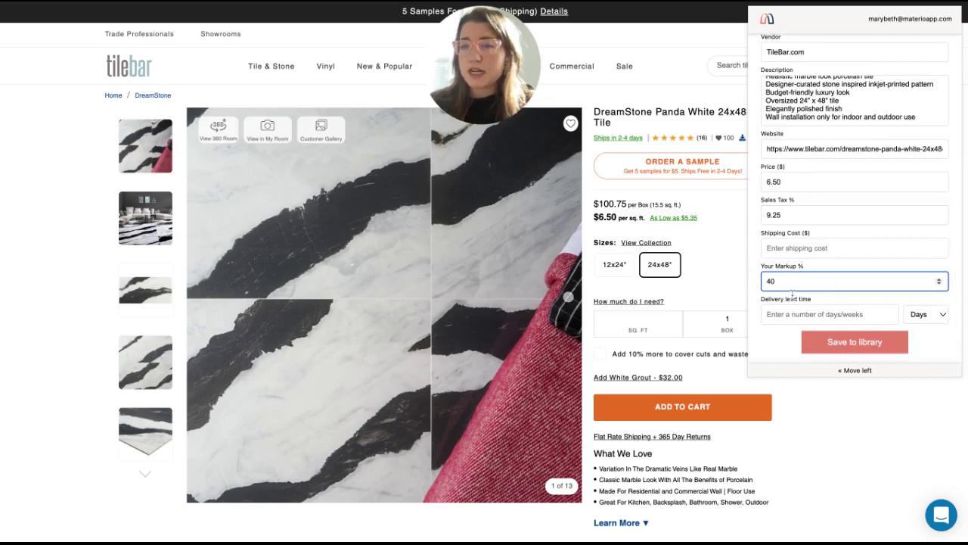
{"action": "left_click", "coordinate": [839, 316]}
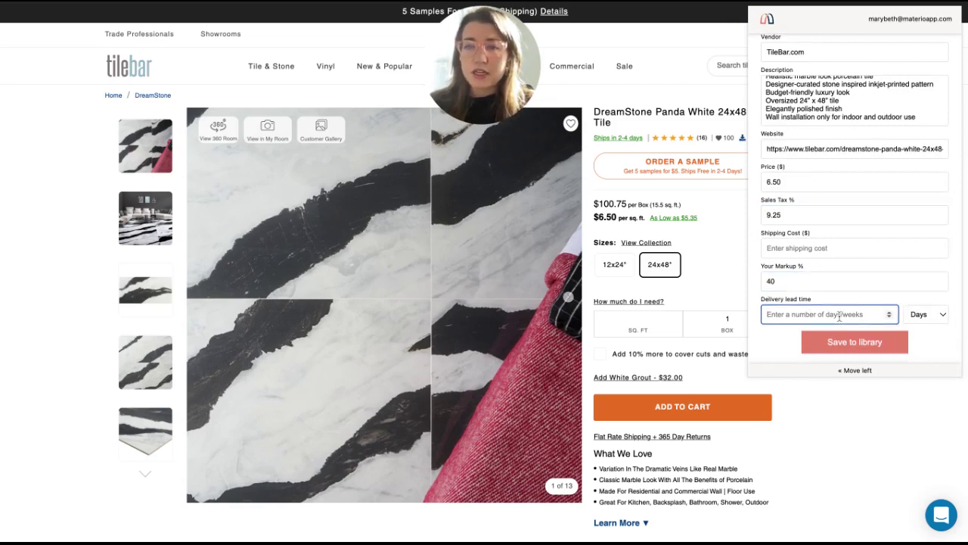
{"action": "type", "text": "7"}
{"action": "left_click", "coordinate": [926, 317]}
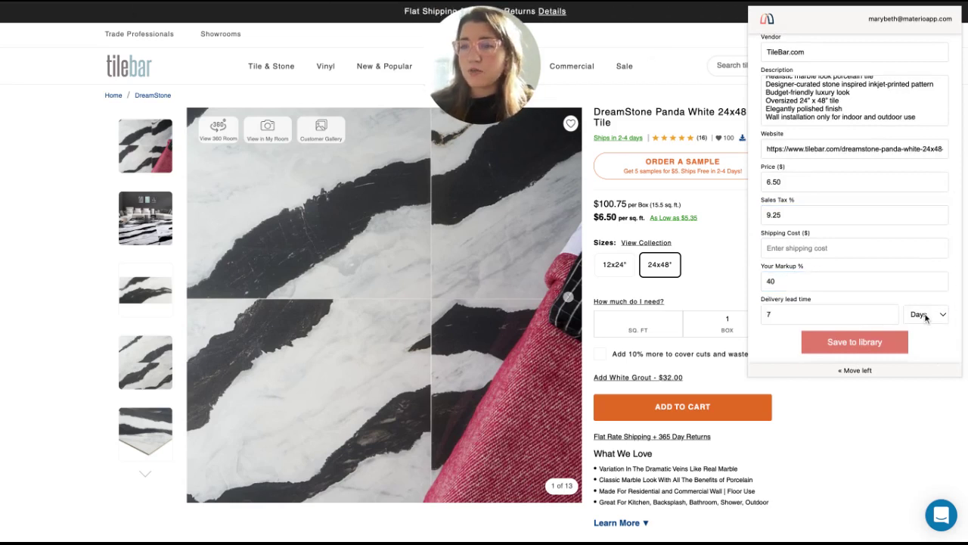
{"action": "left_click", "coordinate": [863, 342]}
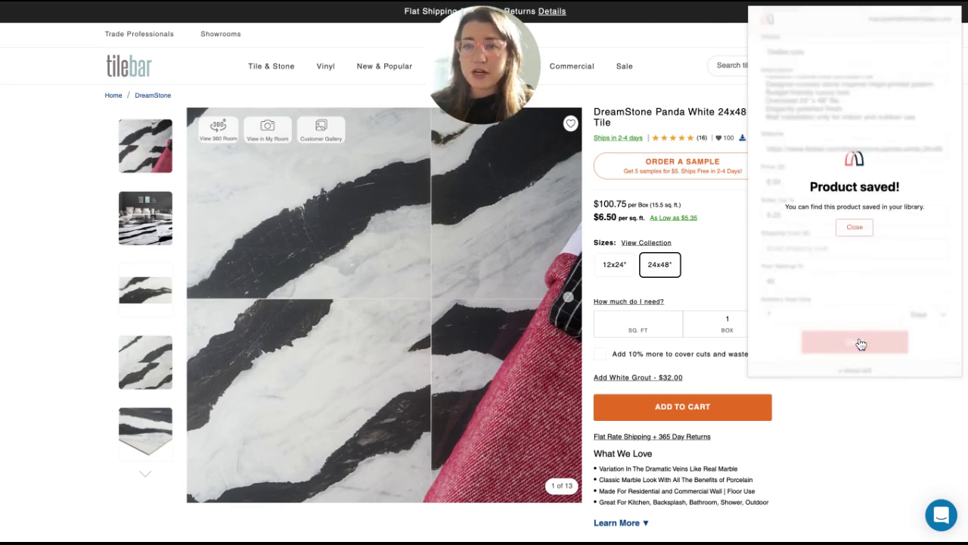
{"action": "left_click", "coordinate": [849, 228]}
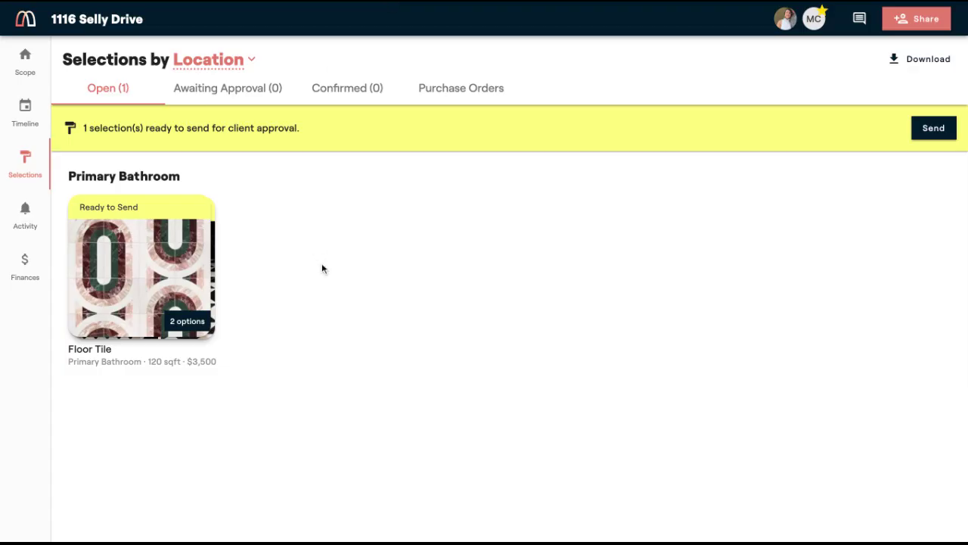
Add DreamStone Panda White Polished Porcelain Tile from the library as another Floor Tile option, and review the options' details.
{"action": "left_click", "coordinate": [183, 280]}
{"action": "left_click", "coordinate": [890, 50]}
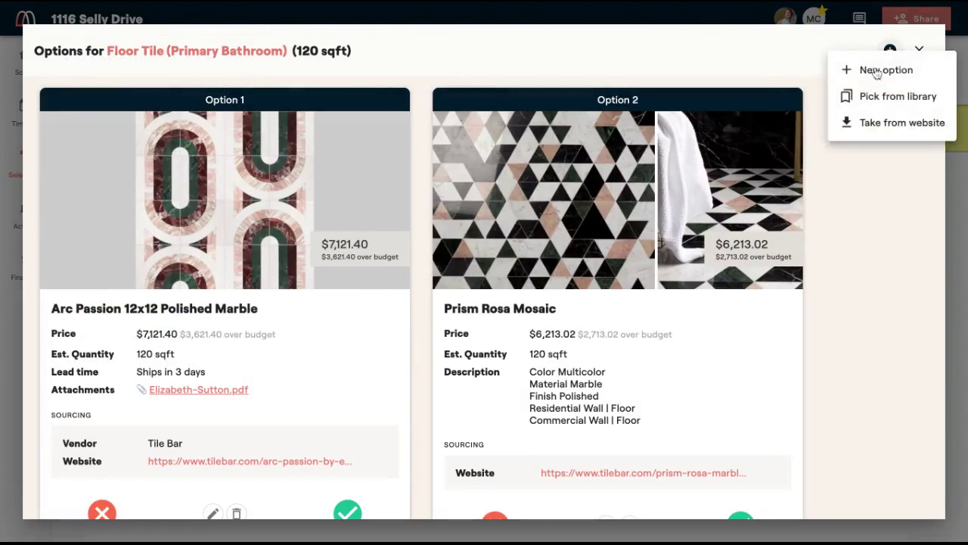
{"action": "left_click", "coordinate": [871, 98]}
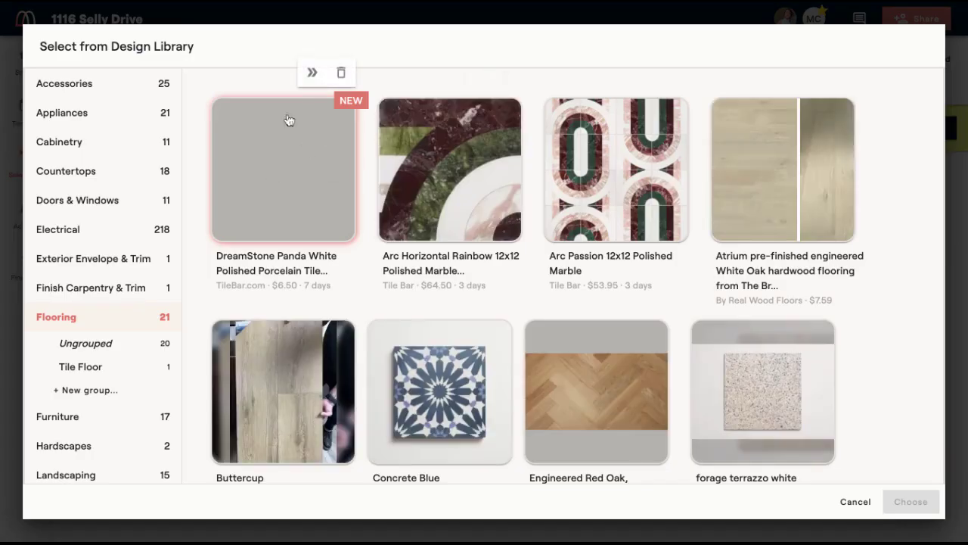
{"action": "left_click", "coordinate": [289, 120]}
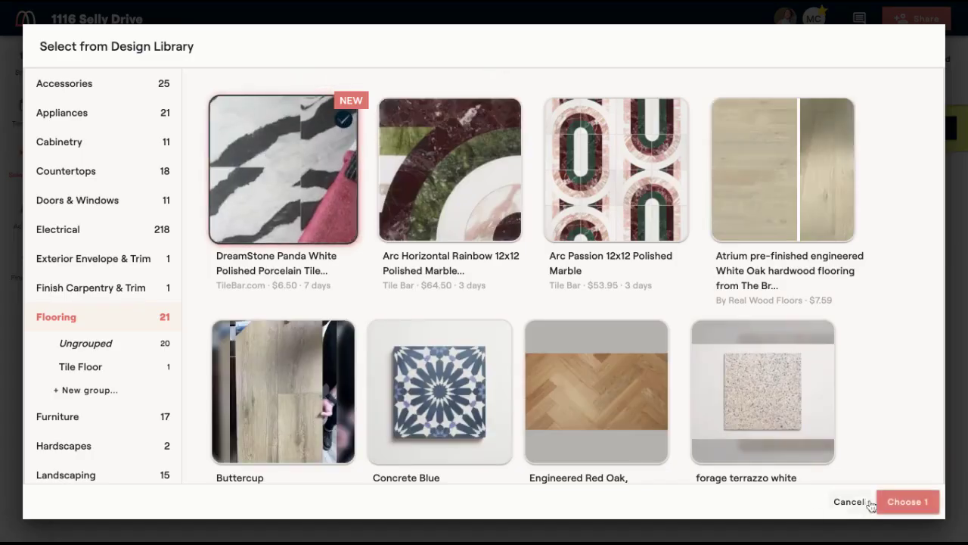
{"action": "left_click", "coordinate": [891, 502]}
{"action": "scroll", "coordinate": [772, 365], "scroll_direction": "down", "scroll_amount": 3}
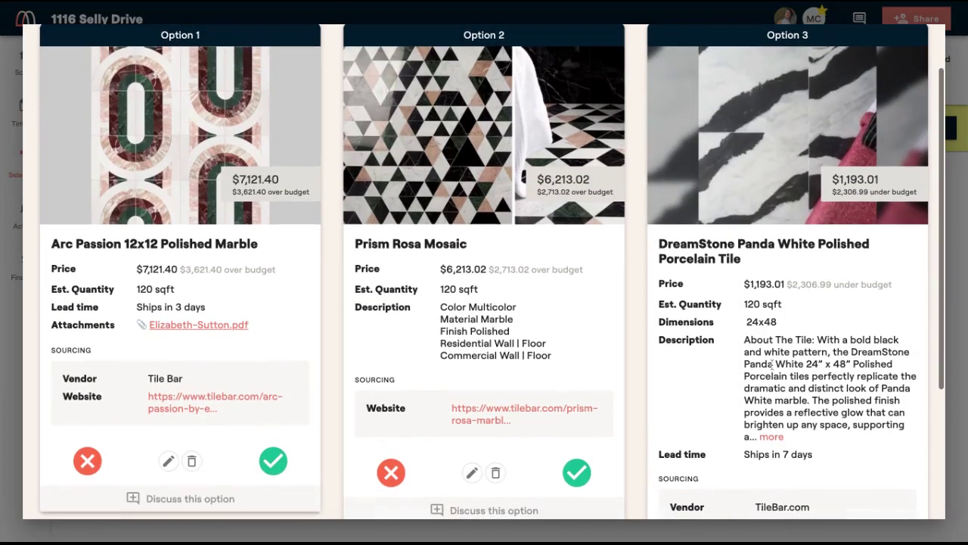
{"action": "scroll", "coordinate": [772, 365], "scroll_direction": "down", "scroll_amount": 1}
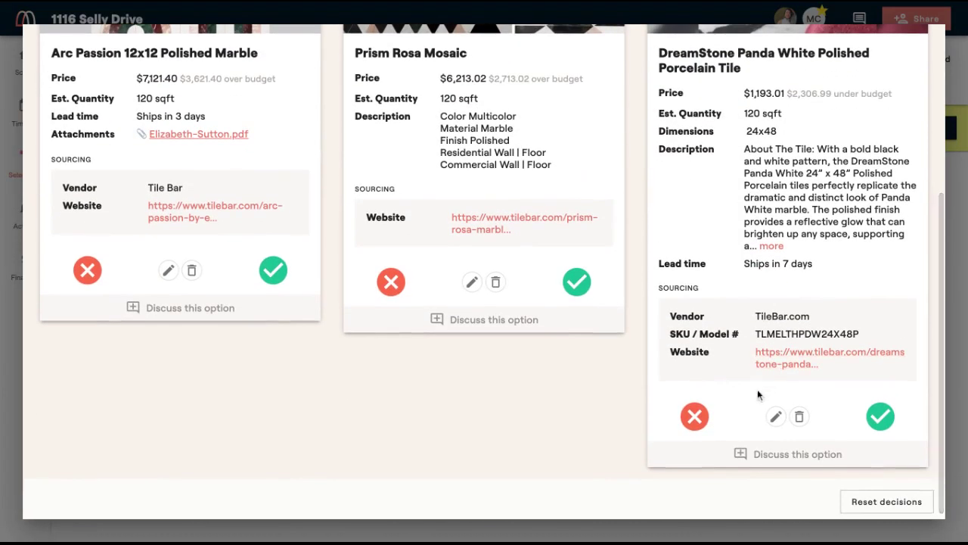
Open the DreamStone Panda White option for editing and review its pricing, taxes, markup and price breakdown.
{"action": "left_click", "coordinate": [774, 418]}
{"action": "scroll", "coordinate": [668, 293], "scroll_direction": "down", "scroll_amount": 5}
{"action": "scroll", "coordinate": [668, 292], "scroll_direction": "down", "scroll_amount": 10}
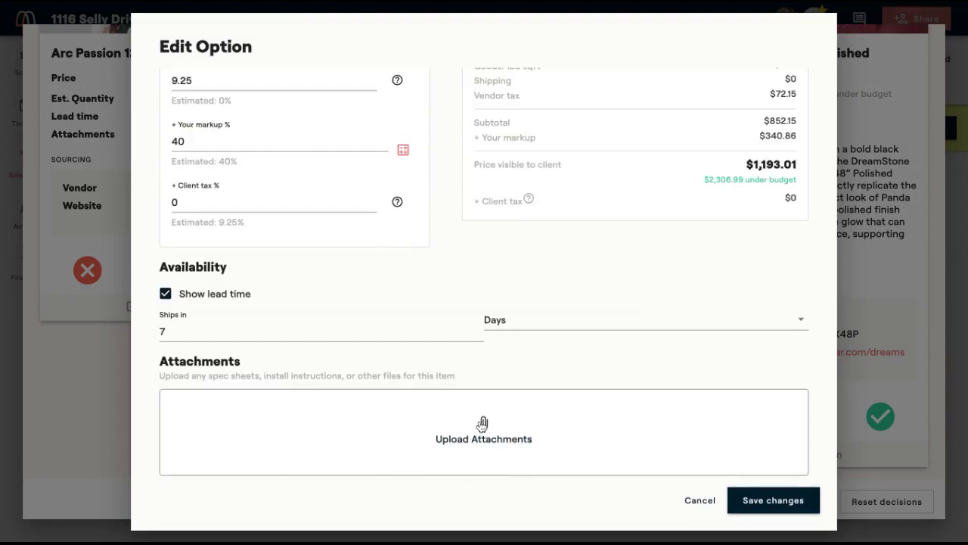
{"action": "scroll", "coordinate": [478, 352], "scroll_direction": "up", "scroll_amount": 1}
{"action": "scroll", "coordinate": [477, 352], "scroll_direction": "up", "scroll_amount": 3}
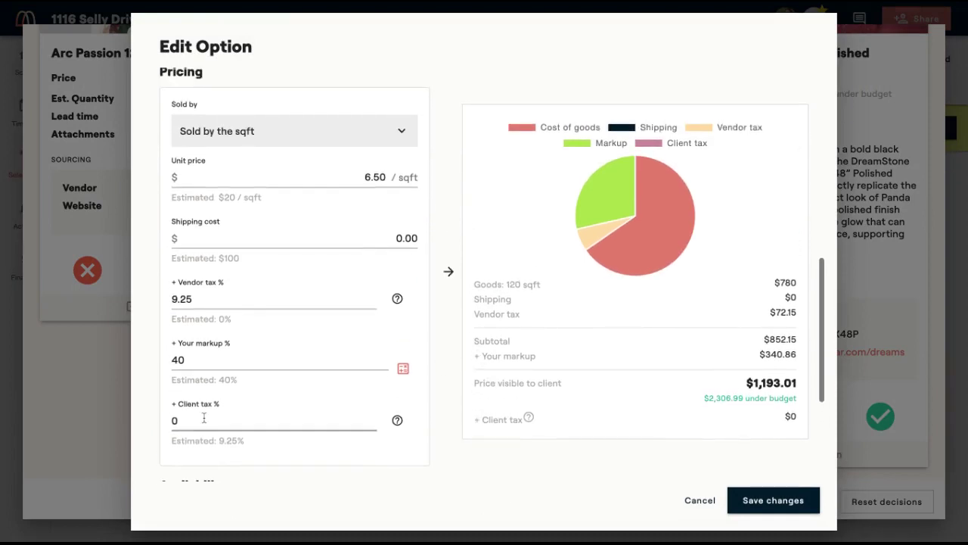
{"action": "left_click", "coordinate": [197, 422]}
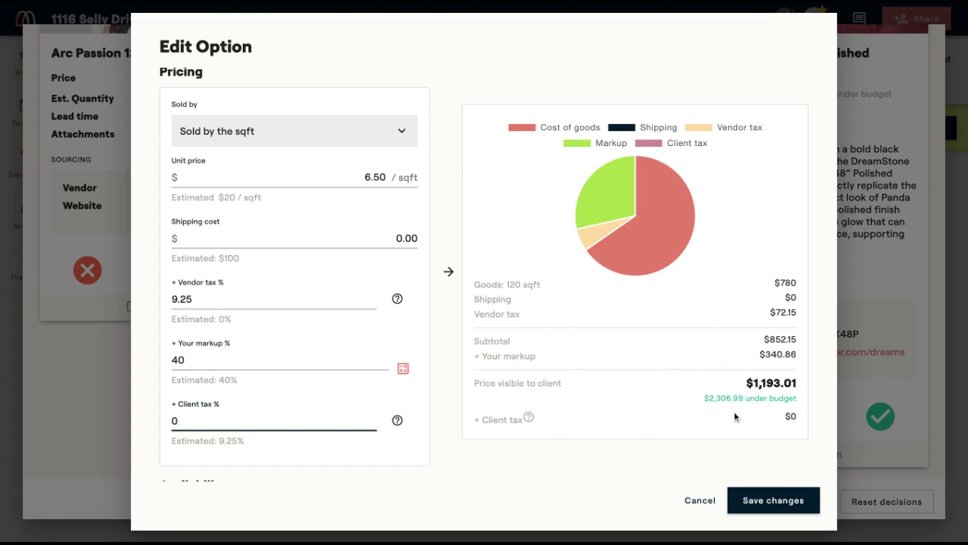
{"action": "scroll", "coordinate": [750, 379], "scroll_direction": "up", "scroll_amount": 3}
{"action": "mouse_move", "coordinate": [627, 371]}
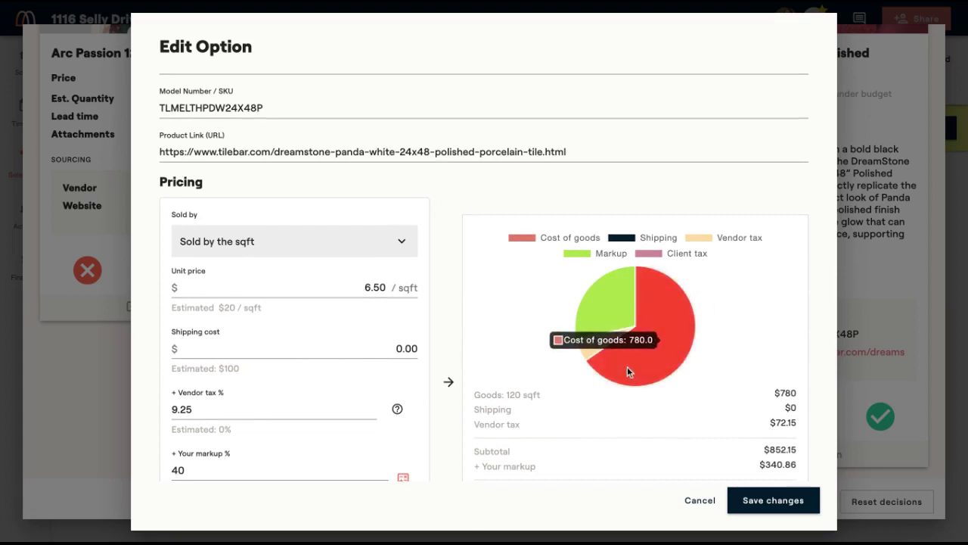
Set the tile to be sold by the box at $100.00 per box, with 30 sqft included.
{"action": "left_click", "coordinate": [337, 240]}
{"action": "left_click", "coordinate": [369, 282]}
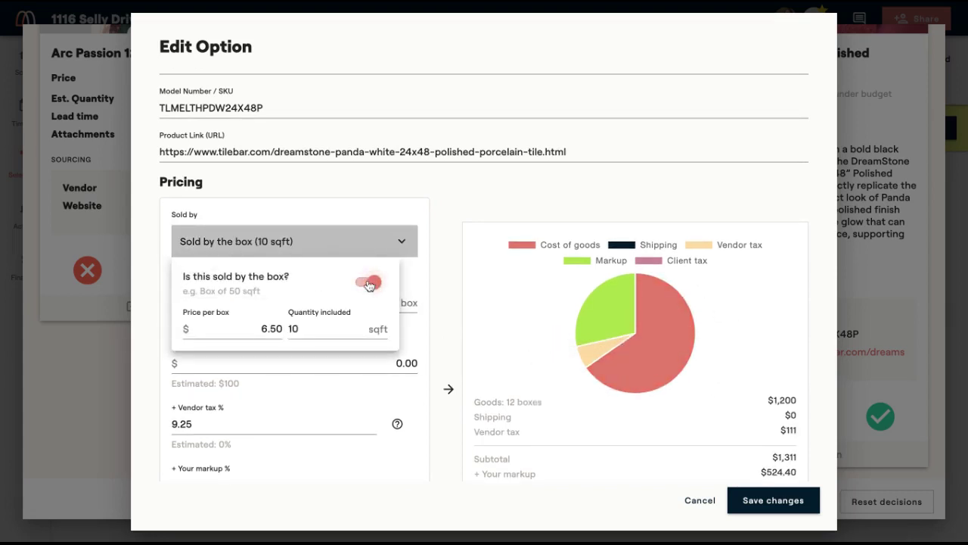
{"action": "double_click", "coordinate": [265, 328]}
{"action": "type", "text": "100"}
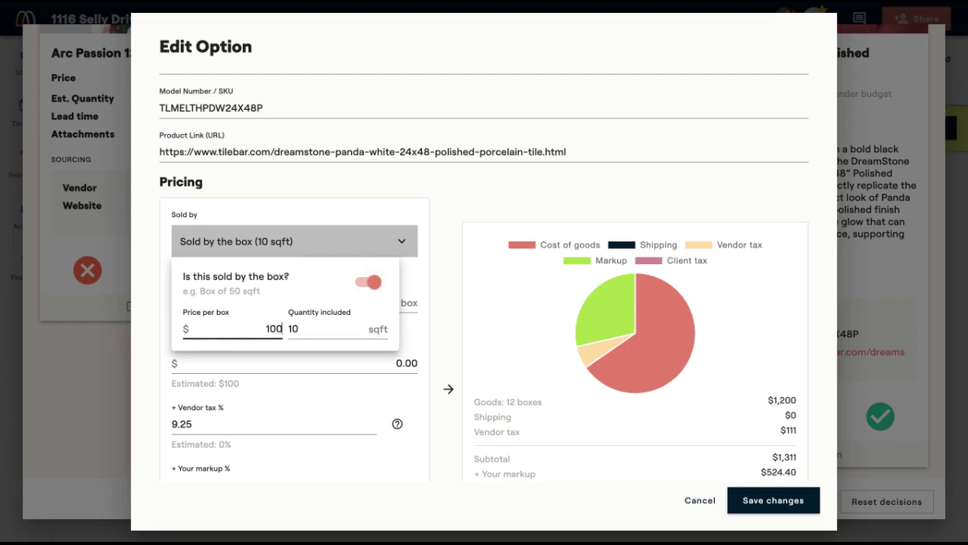
{"action": "left_click", "coordinate": [296, 331]}
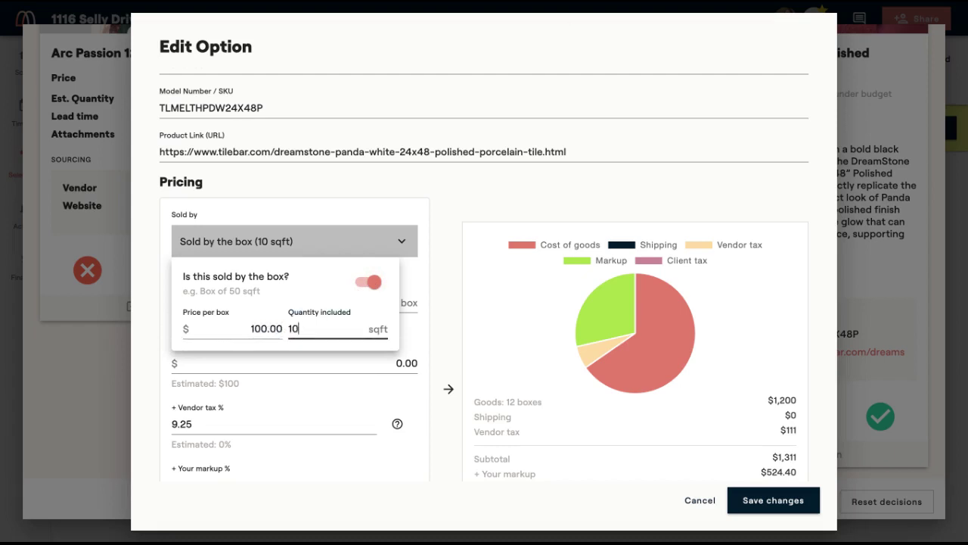
{"action": "left_click", "coordinate": [453, 311]}
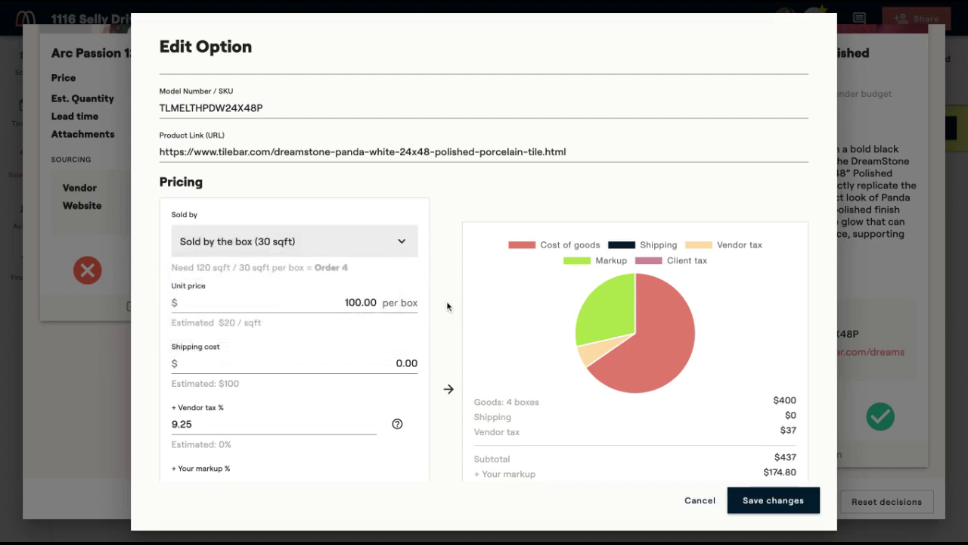
Save the option's pricing changes and apply them to the design library as well.
{"action": "scroll", "coordinate": [446, 300], "scroll_direction": "down", "scroll_amount": 3}
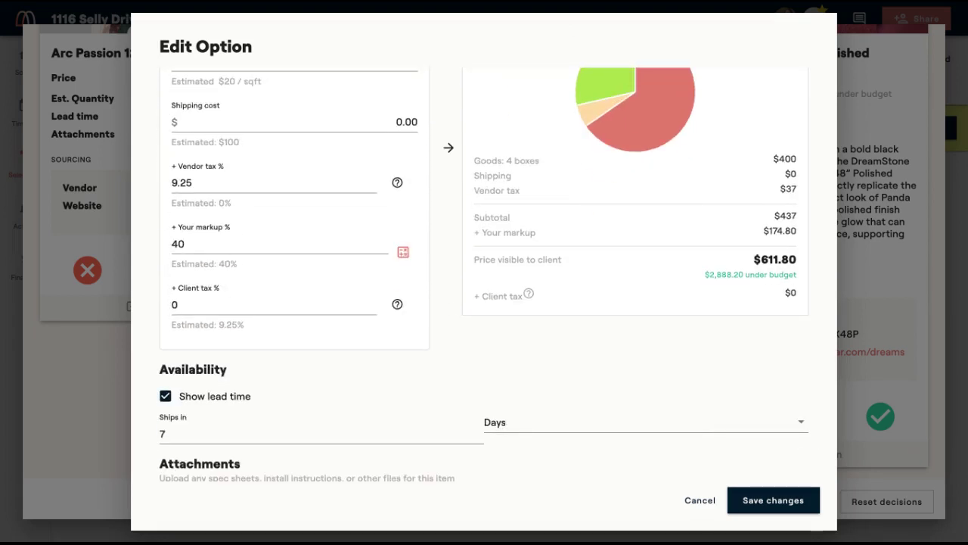
{"action": "left_click", "coordinate": [756, 501]}
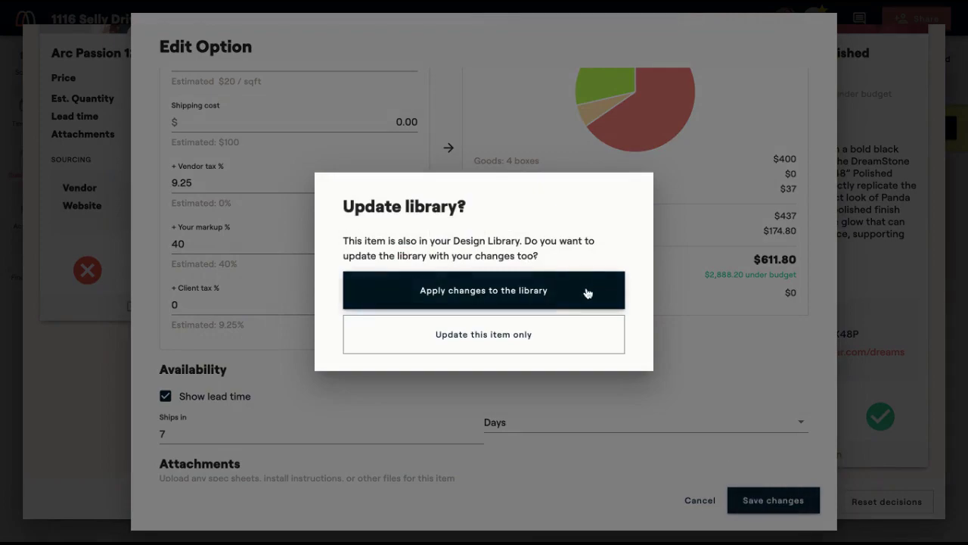
{"action": "left_click", "coordinate": [588, 293]}
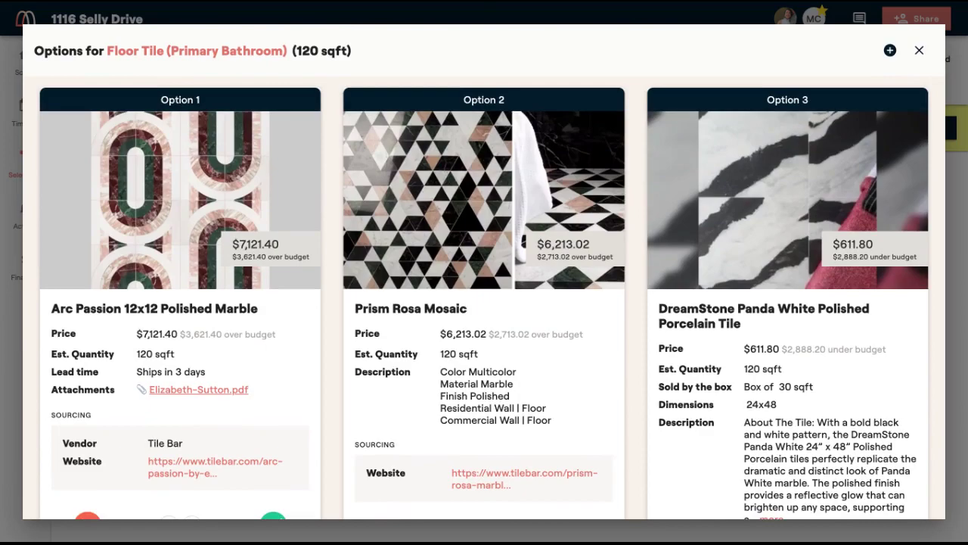
Close the options and send the Primary Bathroom Floor Tile selection for approval, notifying the client.
{"action": "left_click", "coordinate": [919, 50]}
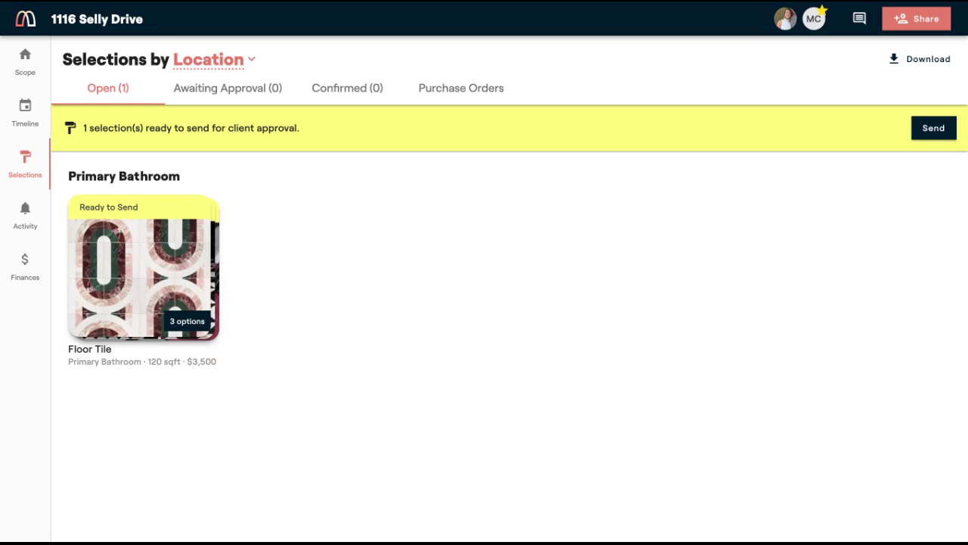
{"action": "left_click", "coordinate": [934, 128]}
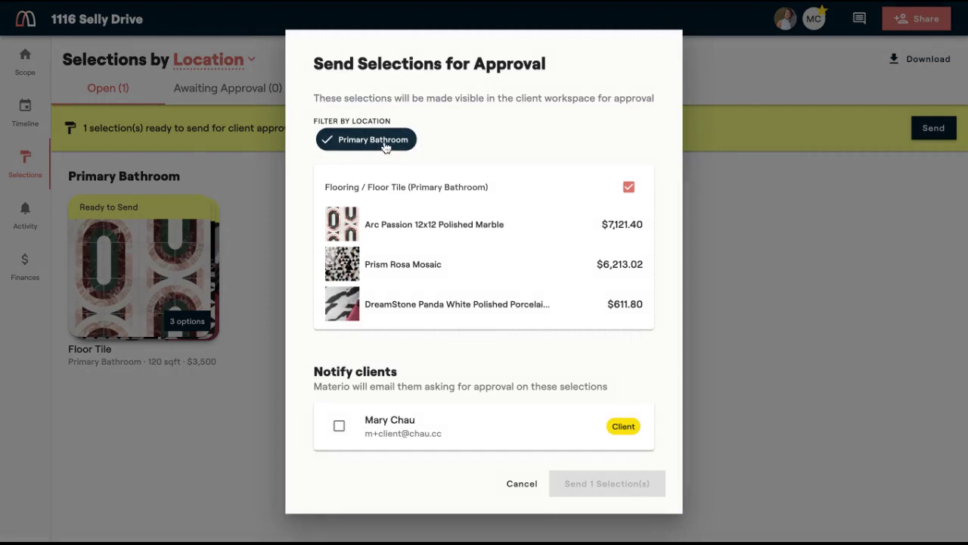
{"action": "left_click", "coordinate": [339, 427]}
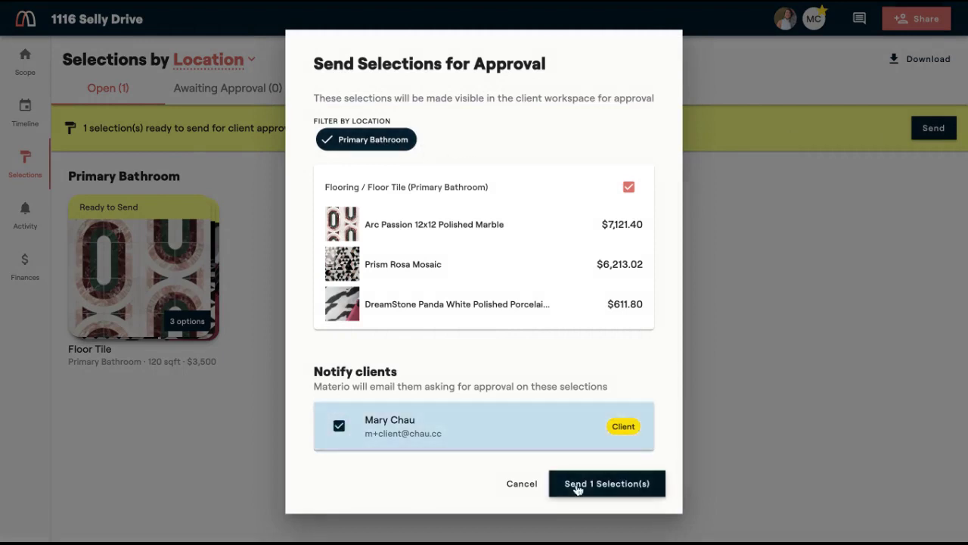
{"action": "left_click", "coordinate": [590, 494]}
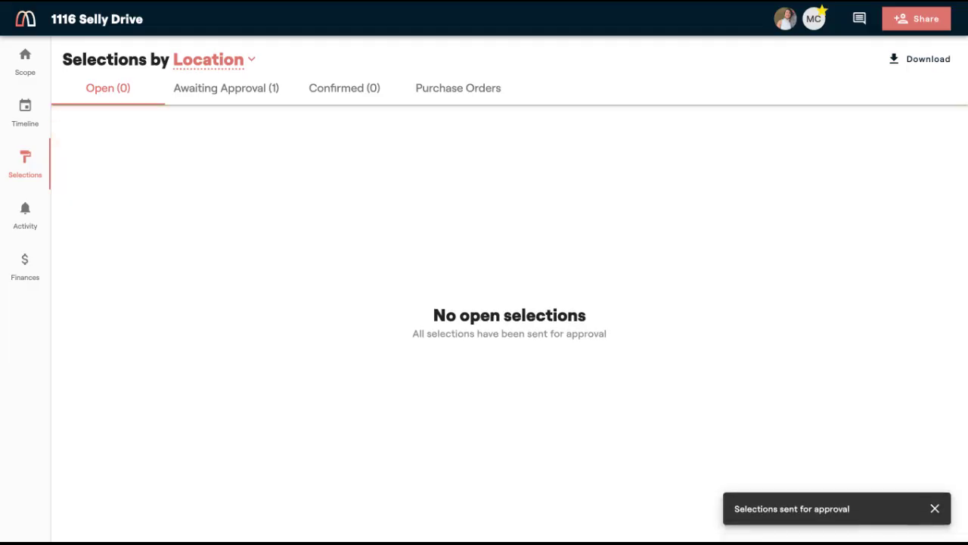
Open the Floor Tile selection awaiting approval and examine its options and the enlarged Arc Passion and Prism Rosa Mosaic photos.
{"action": "left_click", "coordinate": [233, 97]}
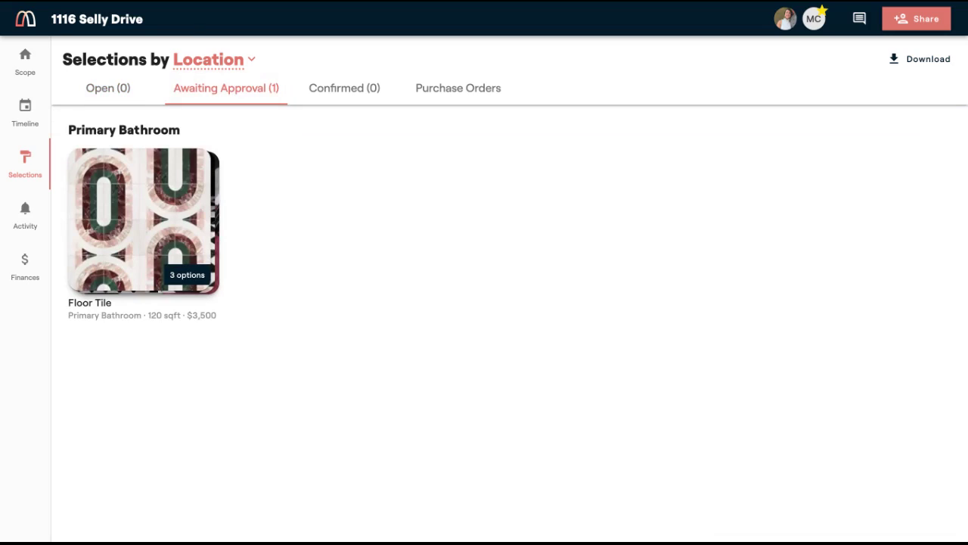
{"action": "left_click", "coordinate": [172, 200]}
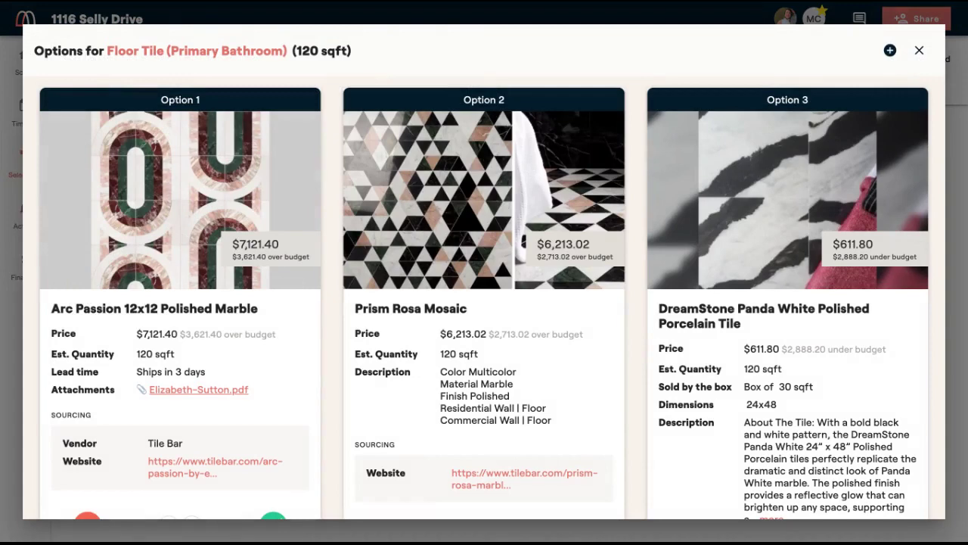
{"action": "scroll", "coordinate": [246, 333], "scroll_direction": "down", "scroll_amount": 2}
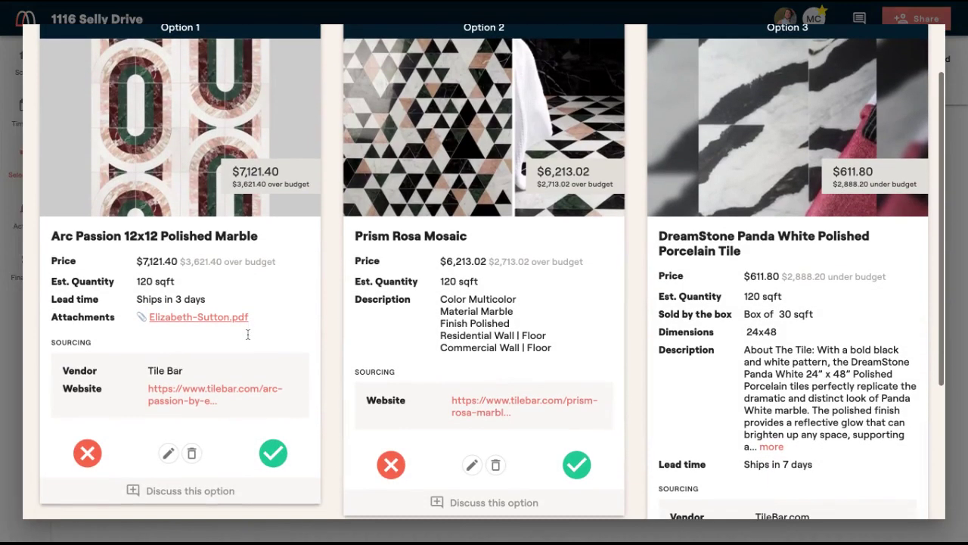
{"action": "scroll", "coordinate": [208, 177], "scroll_direction": "up", "scroll_amount": 2}
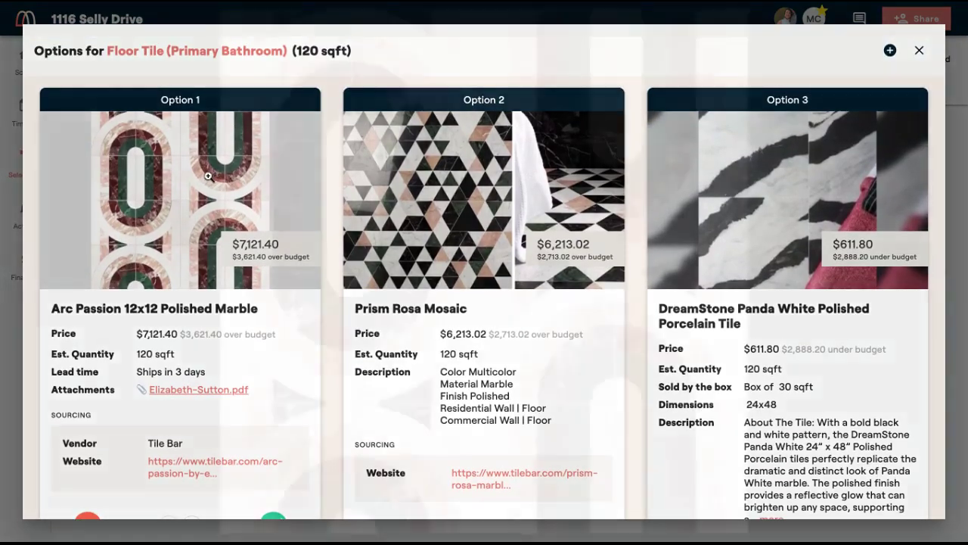
{"action": "left_click", "coordinate": [208, 176]}
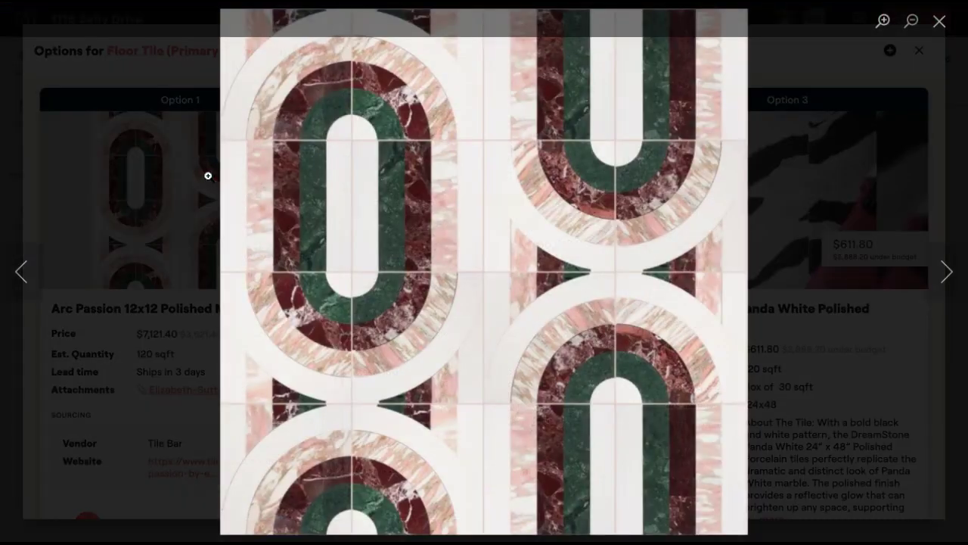
{"action": "left_click", "coordinate": [941, 20]}
{"action": "left_click", "coordinate": [469, 204]}
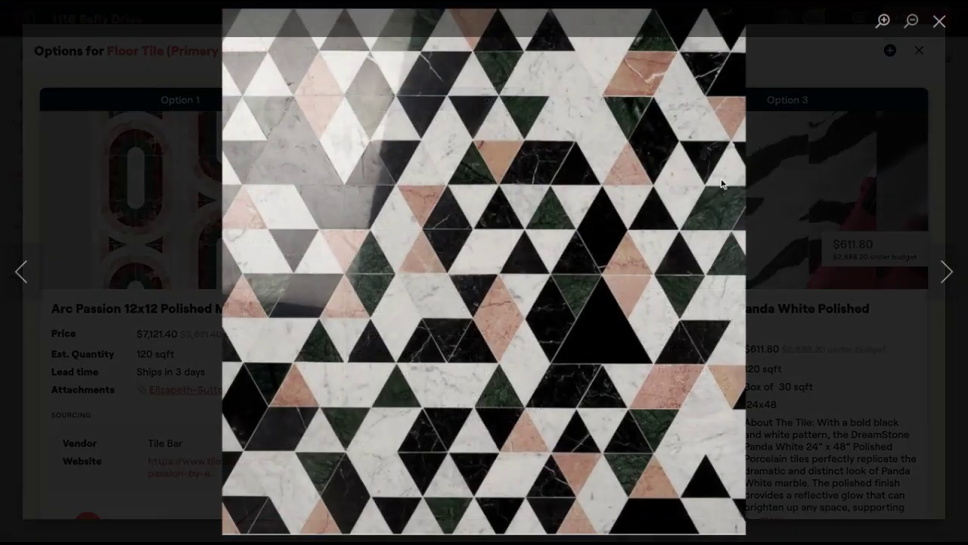
{"action": "left_click", "coordinate": [942, 276]}
{"action": "left_click", "coordinate": [940, 21]}
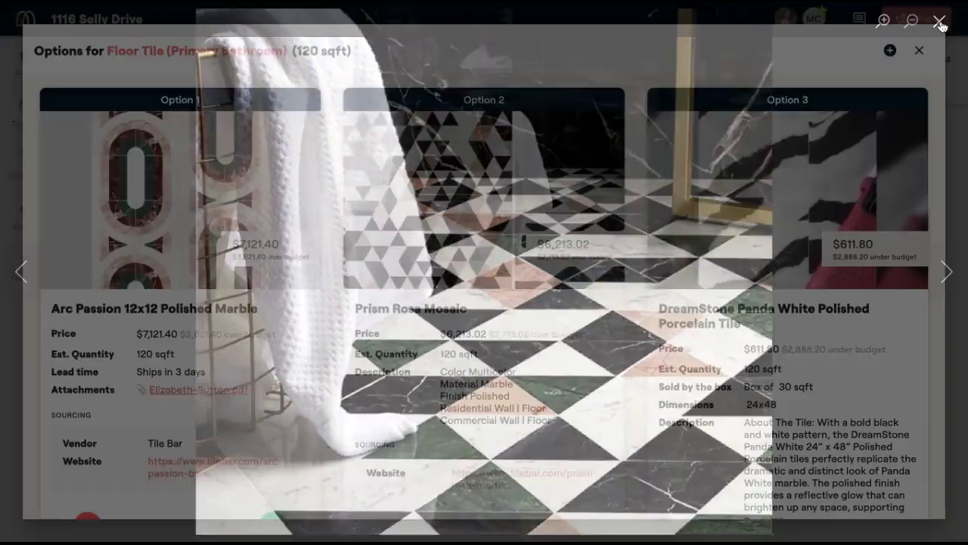
{"action": "scroll", "coordinate": [569, 301], "scroll_direction": "down", "scroll_amount": 3}
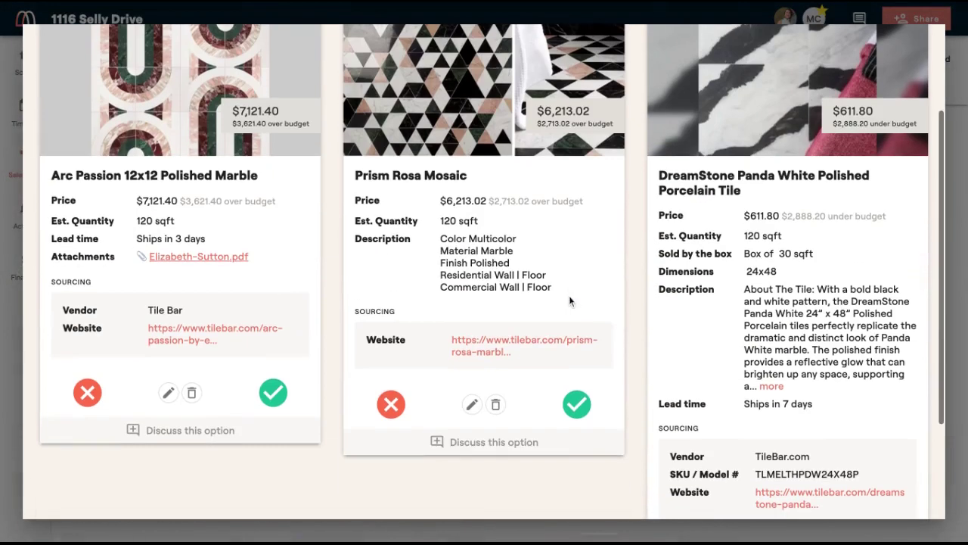
Look at the client discussion for Prism Rosa Mosaic, return to its details and approve it as the Floor Tile selection.
{"action": "left_click", "coordinate": [503, 448]}
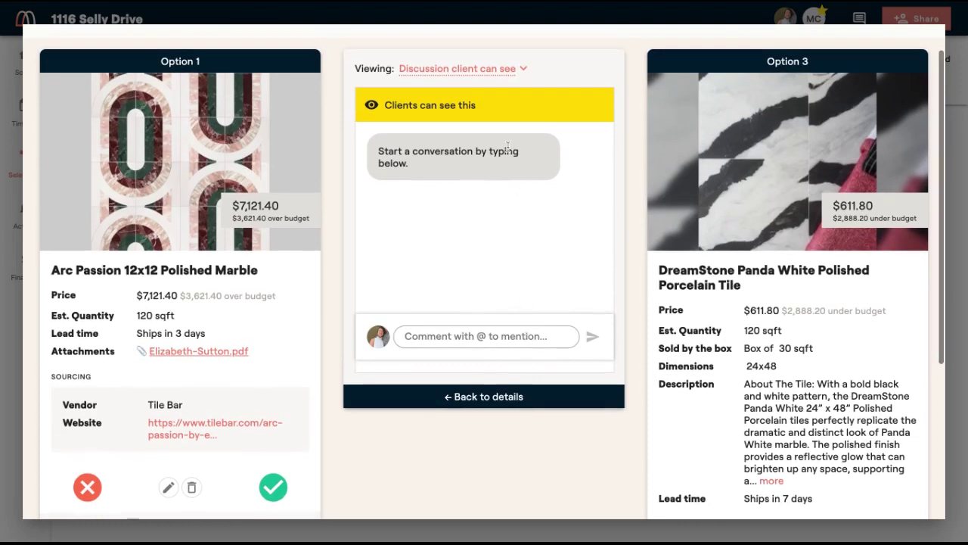
{"action": "left_click", "coordinate": [487, 401]}
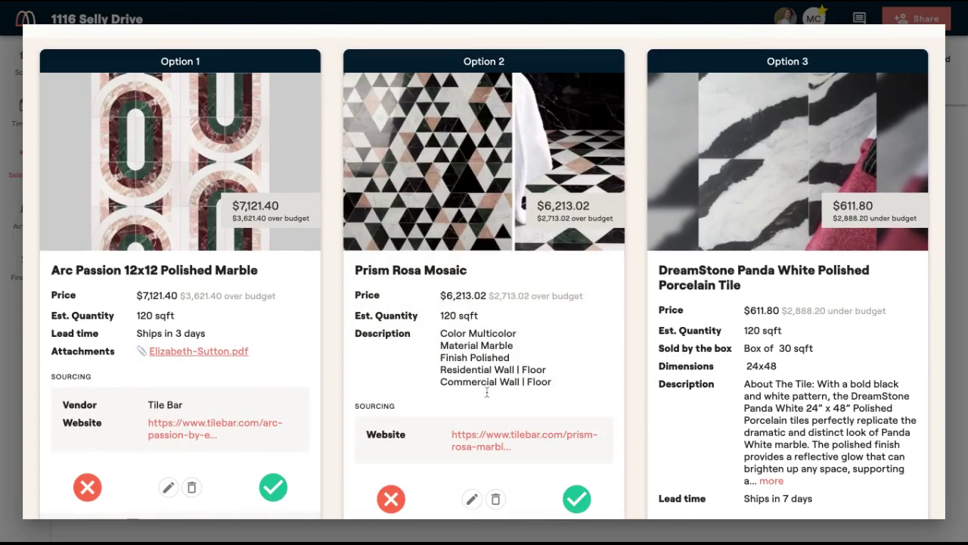
{"action": "left_click", "coordinate": [577, 498]}
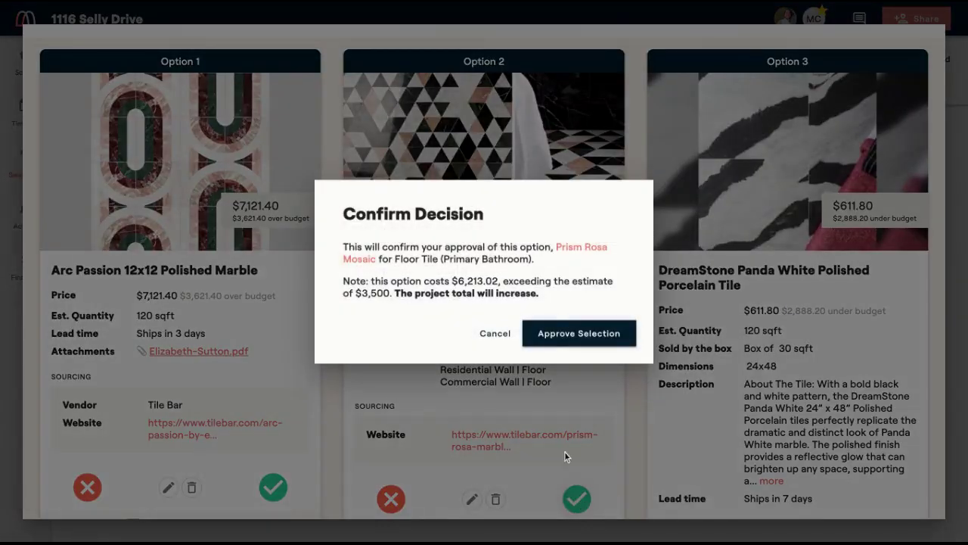
{"action": "left_click", "coordinate": [553, 335]}
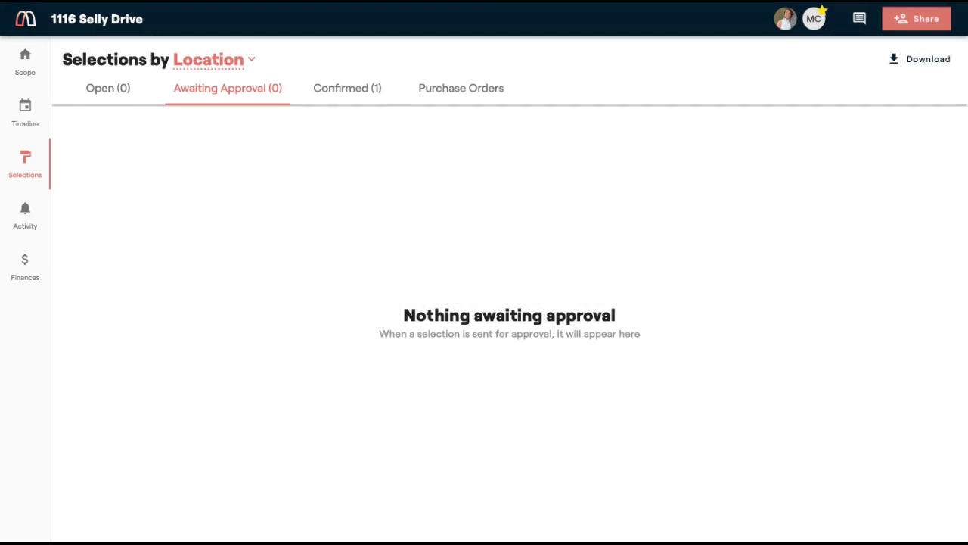
Check the confirmed selections and purchase orders, and open the confirmed Prism Rosa Mosaic option for revision.
{"action": "left_click", "coordinate": [351, 91]}
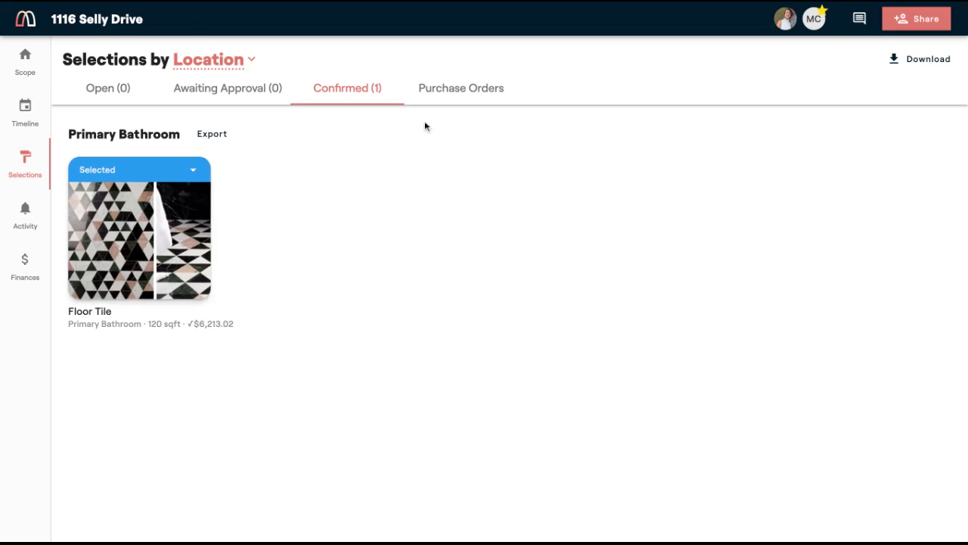
{"action": "left_click", "coordinate": [443, 91]}
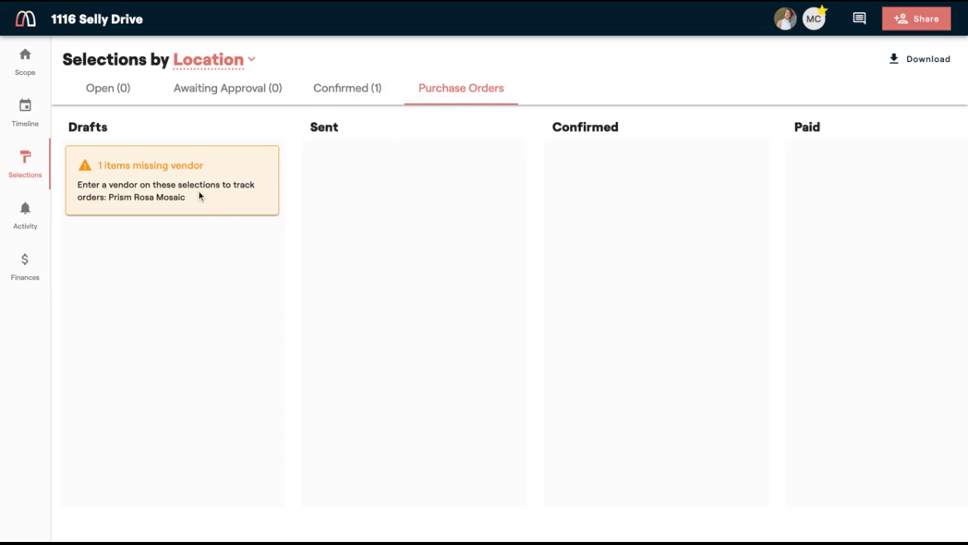
{"action": "left_click", "coordinate": [335, 94]}
{"action": "left_click", "coordinate": [184, 319]}
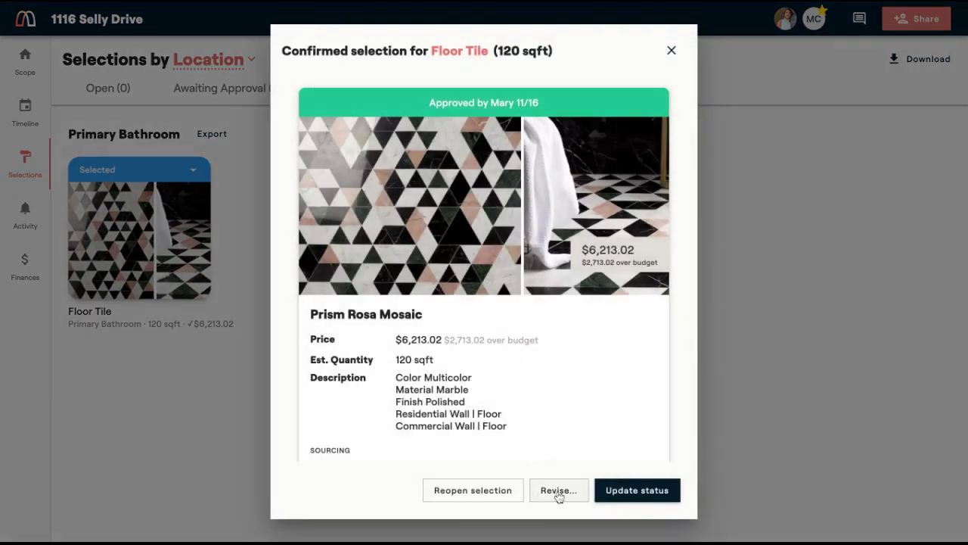
{"action": "left_click", "coordinate": [558, 495]}
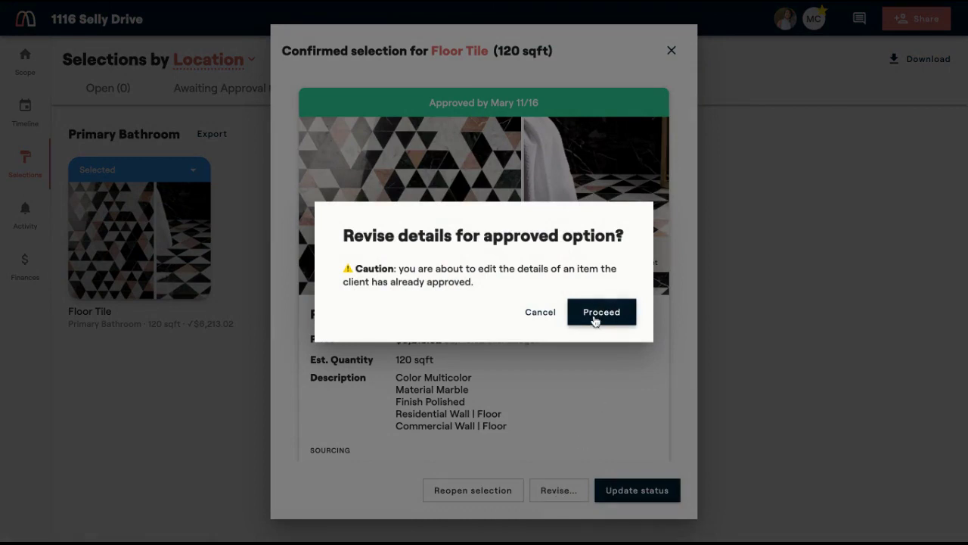
{"action": "left_click", "coordinate": [594, 316]}
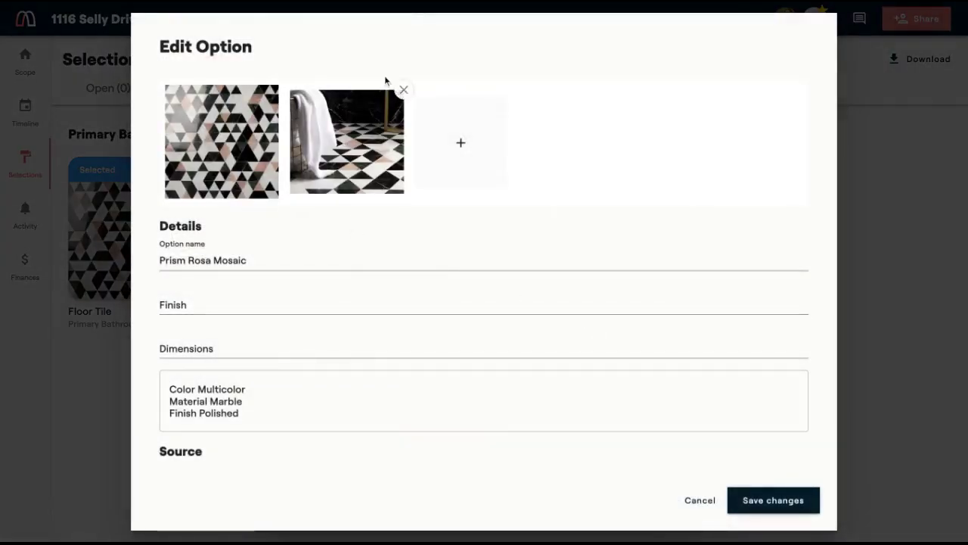
Remove the second photo from the Prism Rosa Mosaic option, set its vendor to Tilebar.com and save the changes.
{"action": "left_click", "coordinate": [403, 90]}
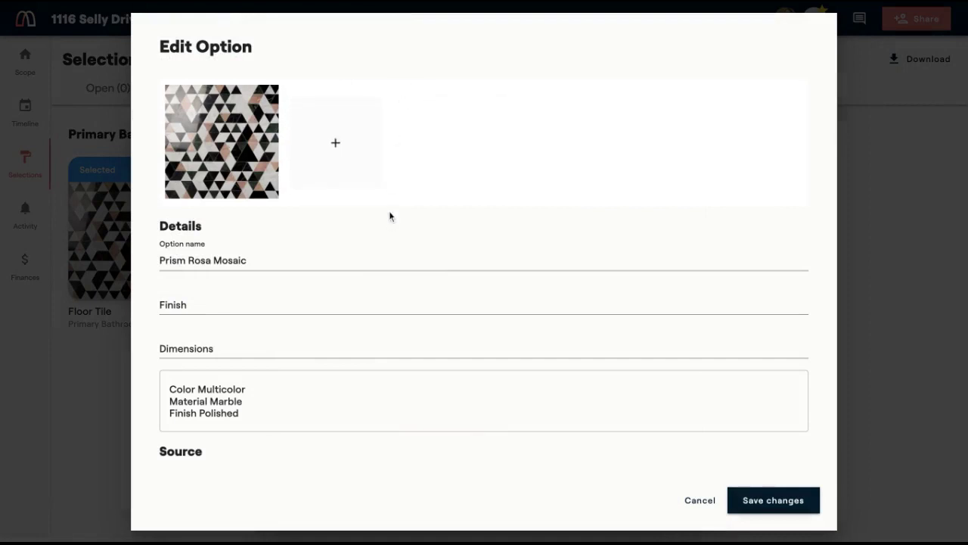
{"action": "scroll", "coordinate": [388, 211], "scroll_direction": "down", "scroll_amount": 5}
{"action": "left_click", "coordinate": [213, 196]}
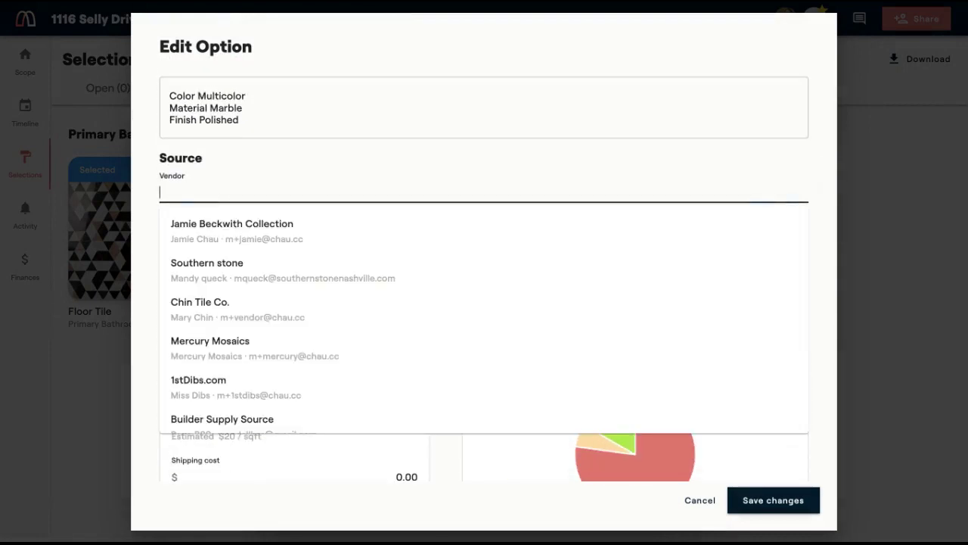
{"action": "type", "text": "Tileb"}
{"action": "type", "text": "ar.com"}
{"action": "scroll", "coordinate": [303, 354], "scroll_direction": "down", "scroll_amount": 10}
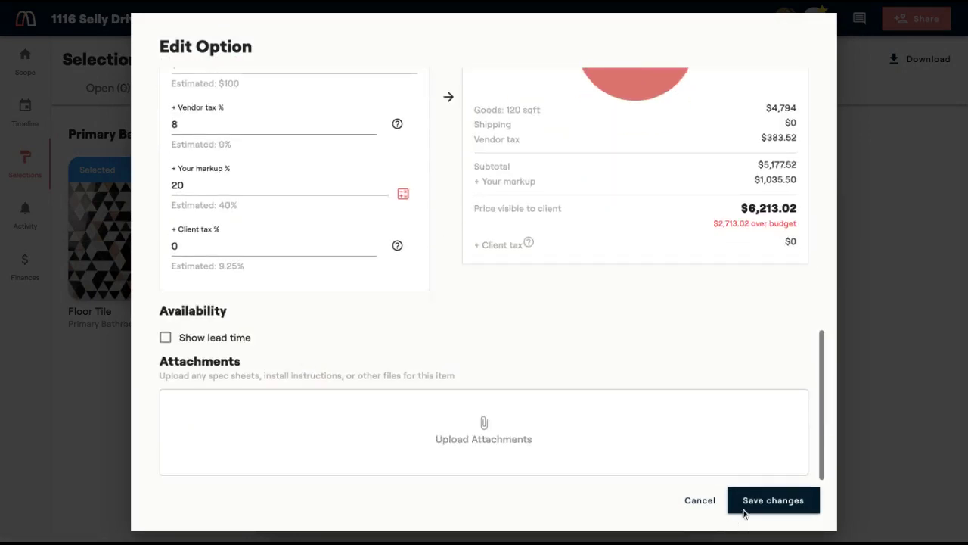
{"action": "left_click", "coordinate": [755, 507]}
{"action": "left_click", "coordinate": [482, 292]}
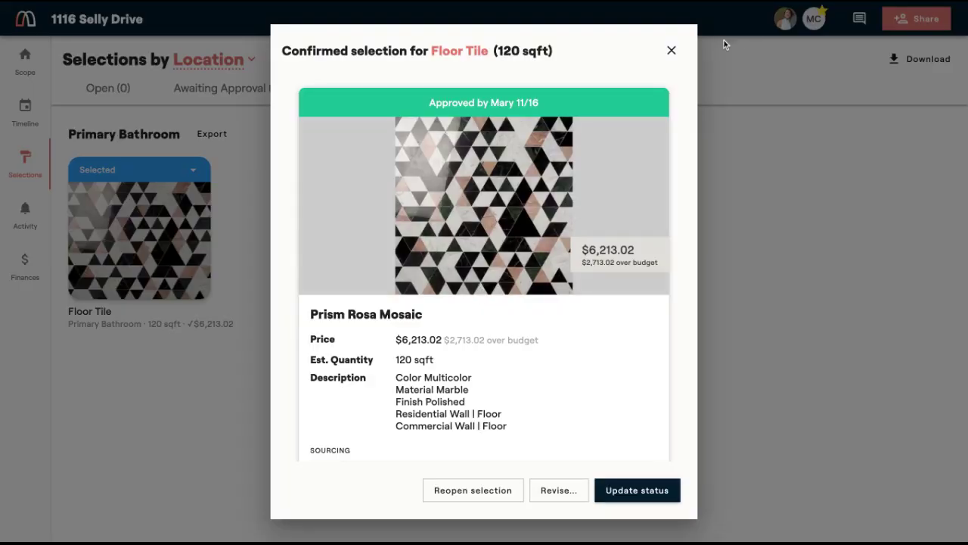
{"action": "left_click", "coordinate": [672, 52]}
Look at sending a new order to Tilebar.com from its auto-drafted purchase order, and leave without sending it.
{"action": "left_click", "coordinate": [486, 96]}
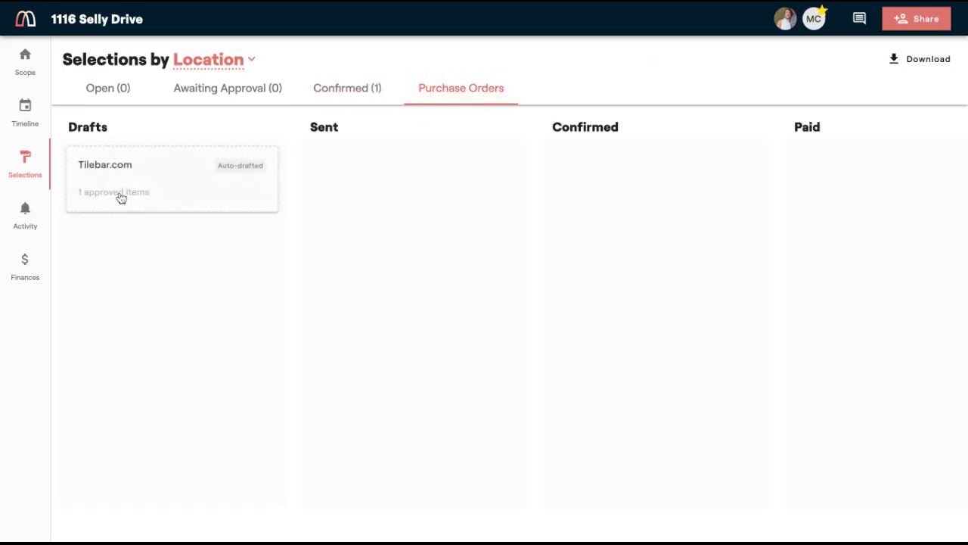
{"action": "left_click", "coordinate": [124, 192]}
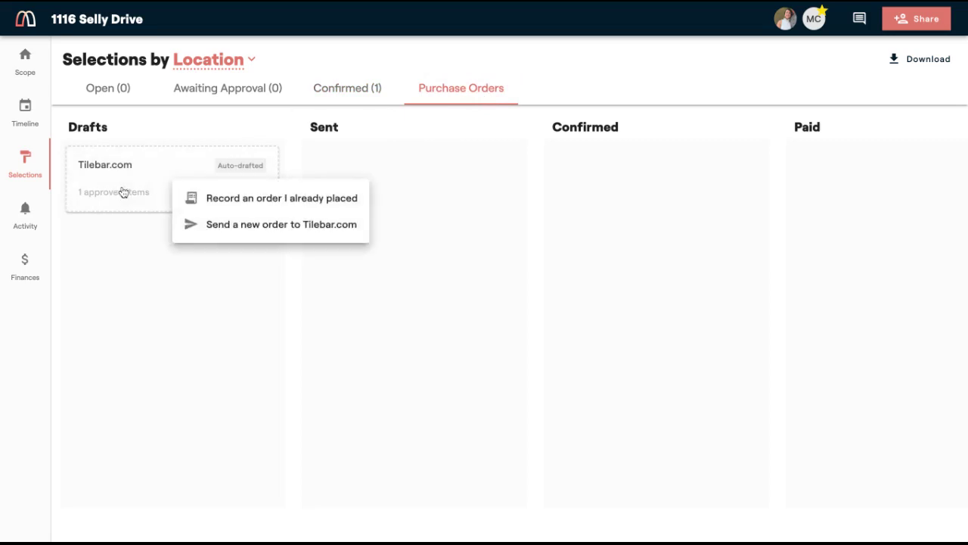
{"action": "left_click", "coordinate": [242, 225]}
{"action": "left_click", "coordinate": [569, 414]}
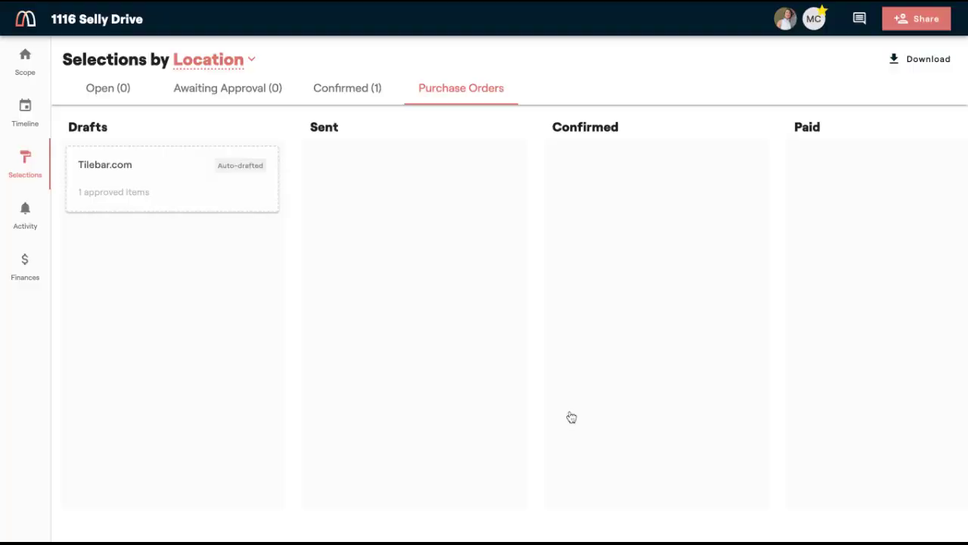
Start recording an already placed order from the Tilebar.com draft and attach Invoice_46_2022-11-15.pdf as its receipt.
{"action": "left_click", "coordinate": [223, 185]}
{"action": "left_click", "coordinate": [246, 199]}
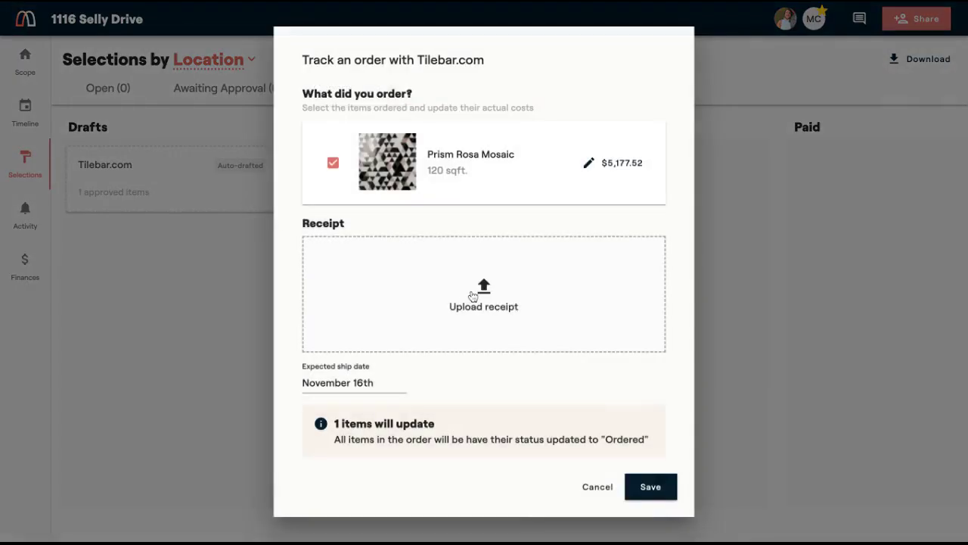
{"action": "left_click", "coordinate": [473, 296]}
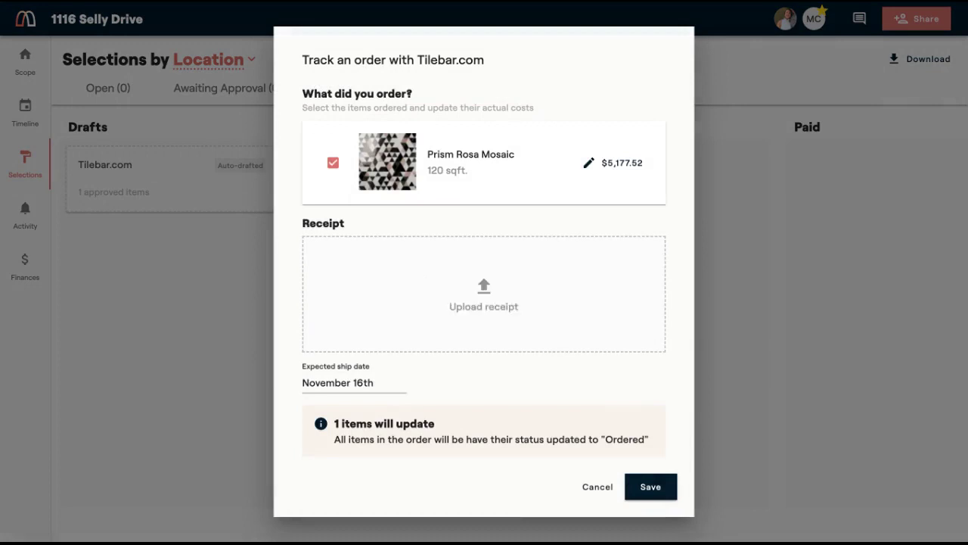
Set Prism Rosa Mosaic's actual cost to $6,700.02 and the expected ship date to November 23, and save the order.
{"action": "left_click", "coordinate": [619, 165]}
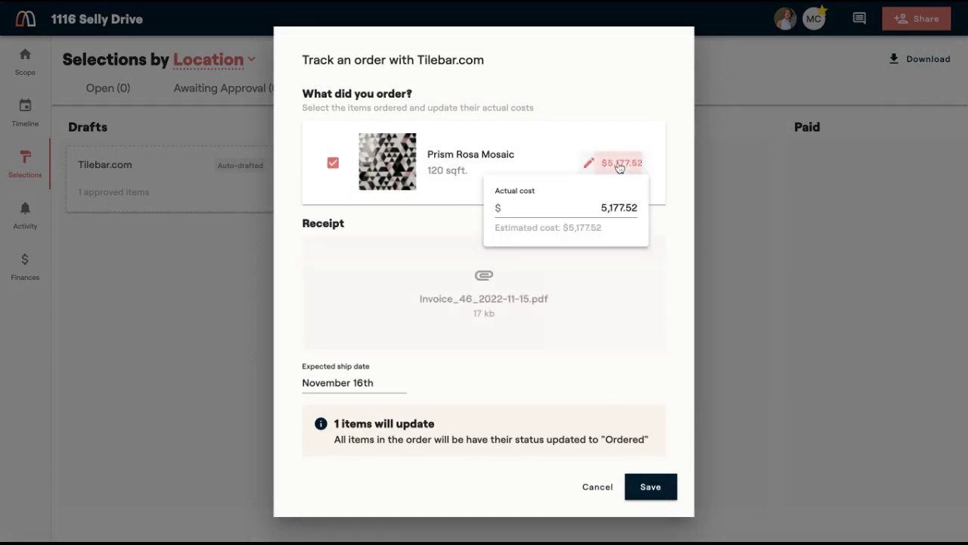
{"action": "double_click", "coordinate": [615, 206]}
{"action": "type", "text": "6,700.02"}
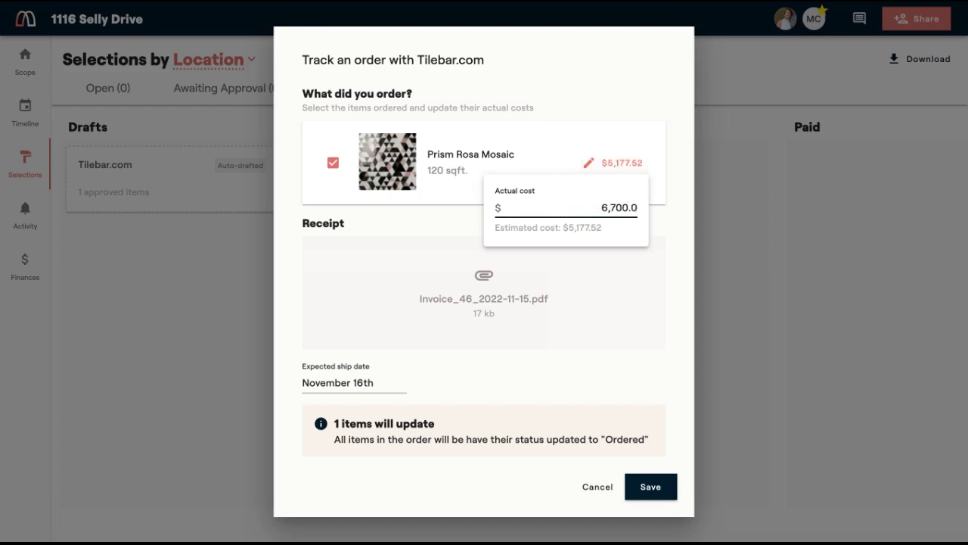
{"action": "left_click", "coordinate": [580, 374]}
{"action": "left_click", "coordinate": [364, 382]}
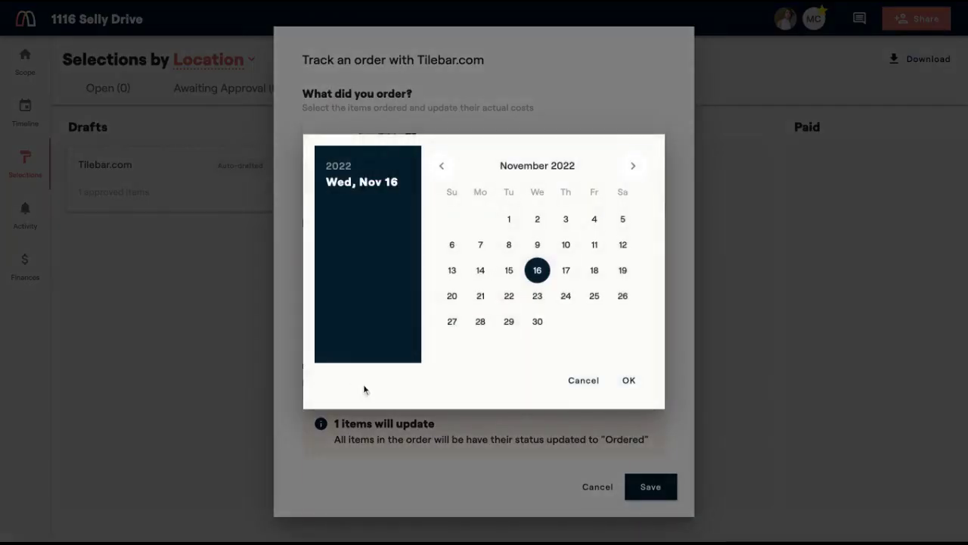
{"action": "left_click", "coordinate": [542, 303]}
{"action": "left_click", "coordinate": [652, 491]}
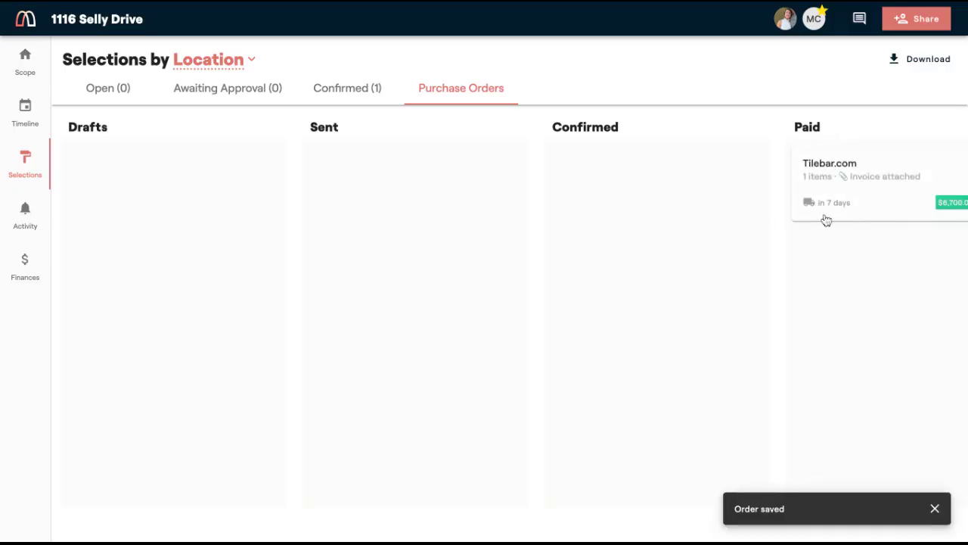
Review the paid Tilebar.com purchase order's details and return to the confirmed selections.
{"action": "left_click", "coordinate": [834, 201]}
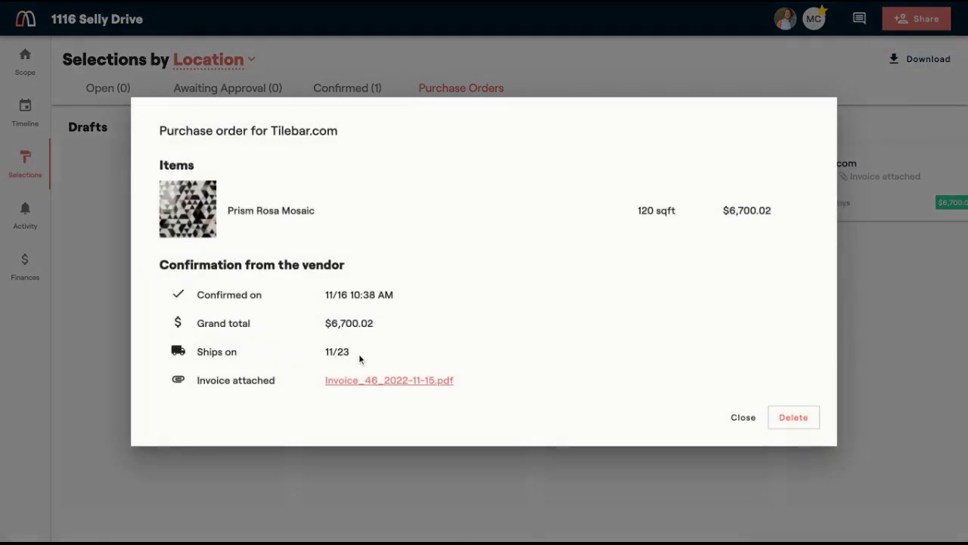
{"action": "left_click", "coordinate": [743, 417]}
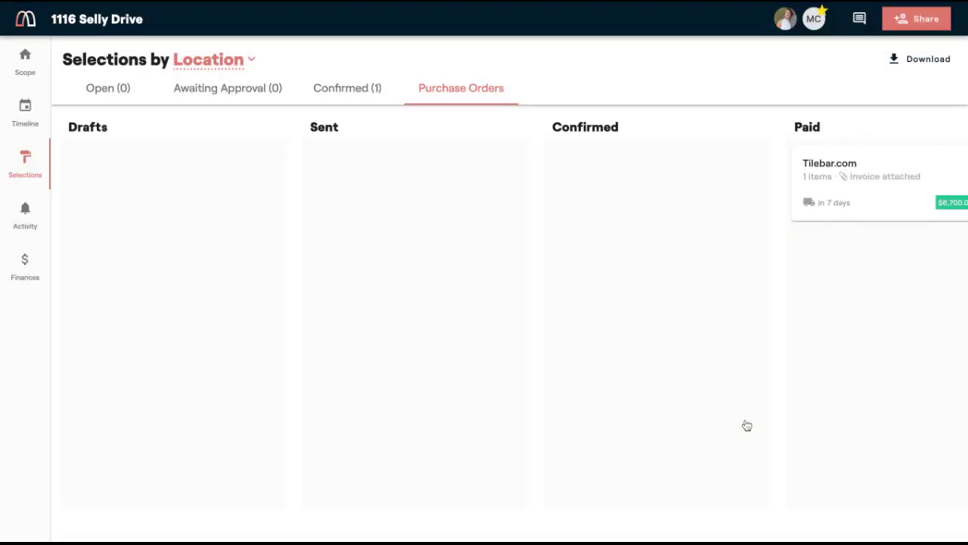
{"action": "left_click", "coordinate": [349, 92]}
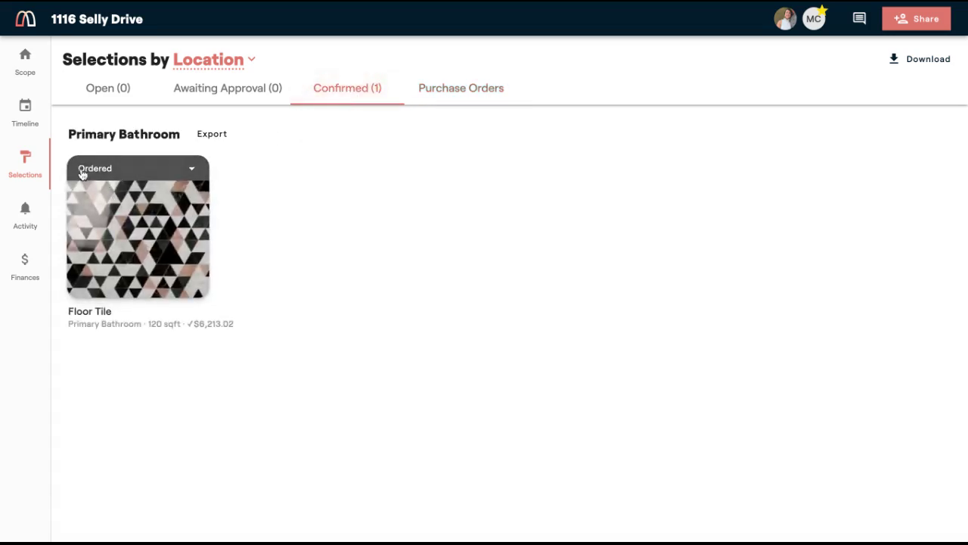
Choose the Shipped status for the Primary Bathroom Floor Tile, entering the tracking number and UPS as the carrier.
{"action": "left_click", "coordinate": [193, 172]}
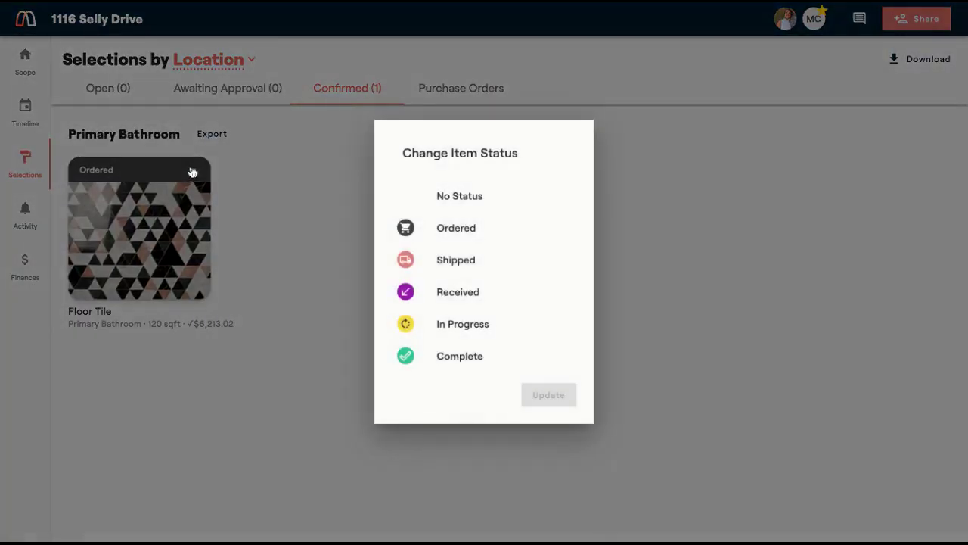
{"action": "left_click", "coordinate": [499, 265]}
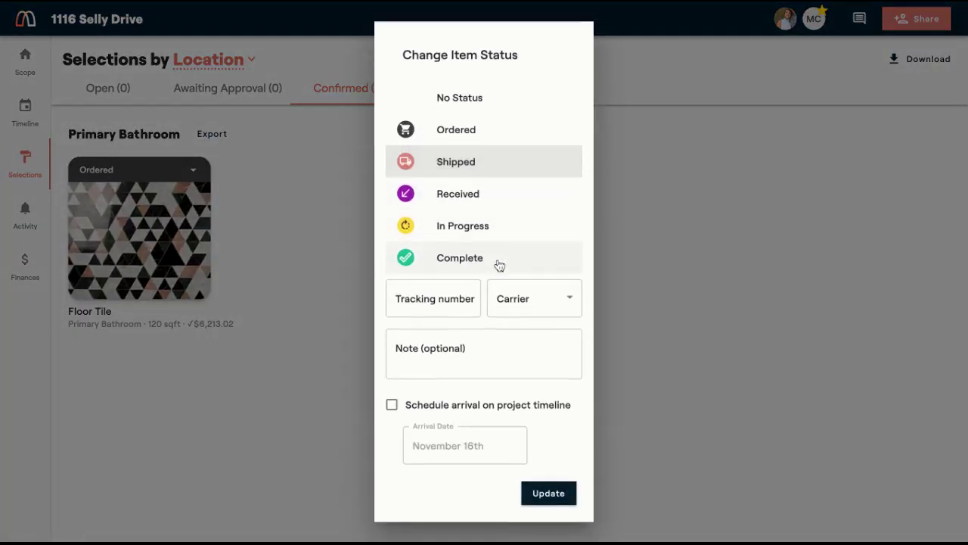
{"action": "left_click", "coordinate": [457, 307]}
{"action": "type", "text": "3048435943594359345"}
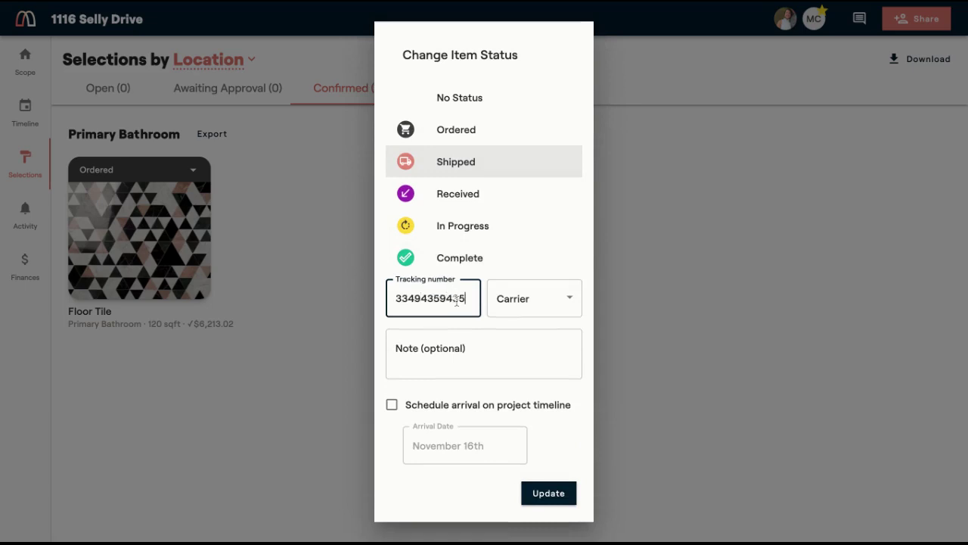
{"action": "left_click", "coordinate": [498, 310]}
{"action": "left_click", "coordinate": [512, 348]}
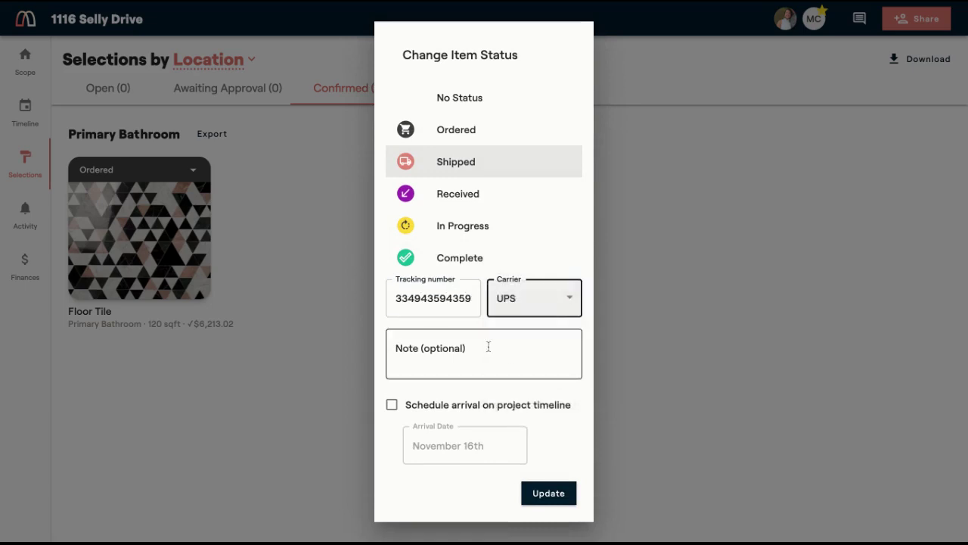
Schedule the Floor Tile's arrival on the project timeline for November 30 and apply the status update.
{"action": "left_click", "coordinate": [466, 348]}
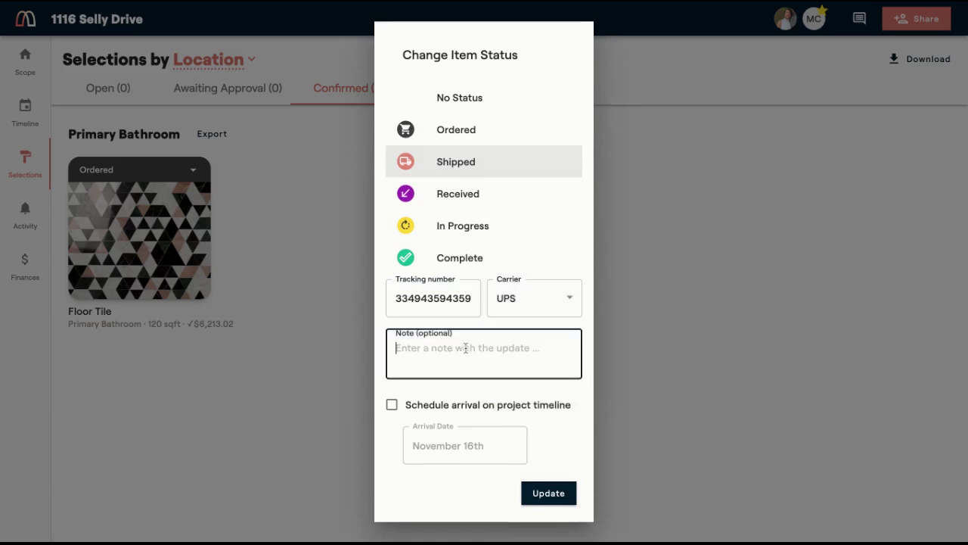
{"action": "left_click", "coordinate": [428, 407]}
{"action": "left_click", "coordinate": [443, 446]}
{"action": "left_click", "coordinate": [535, 321]}
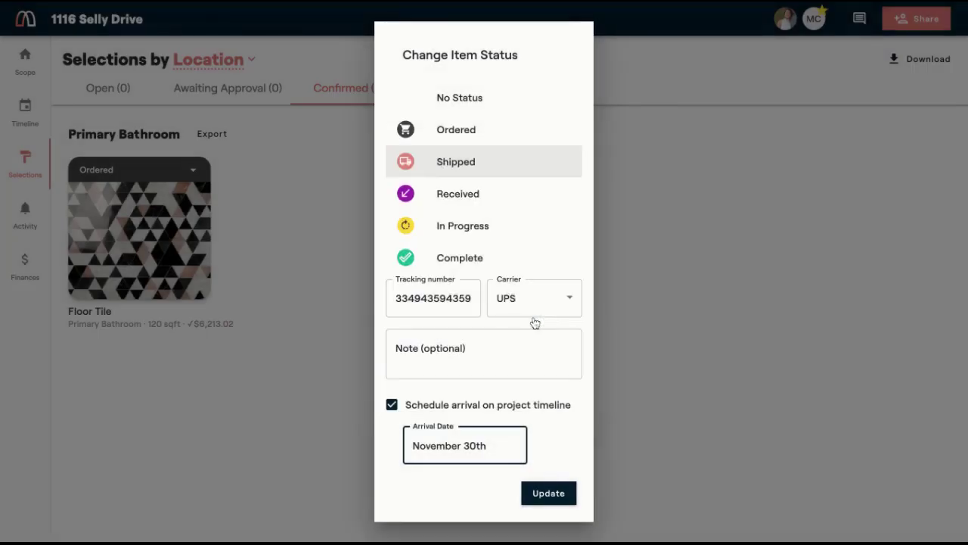
{"action": "left_click", "coordinate": [547, 495]}
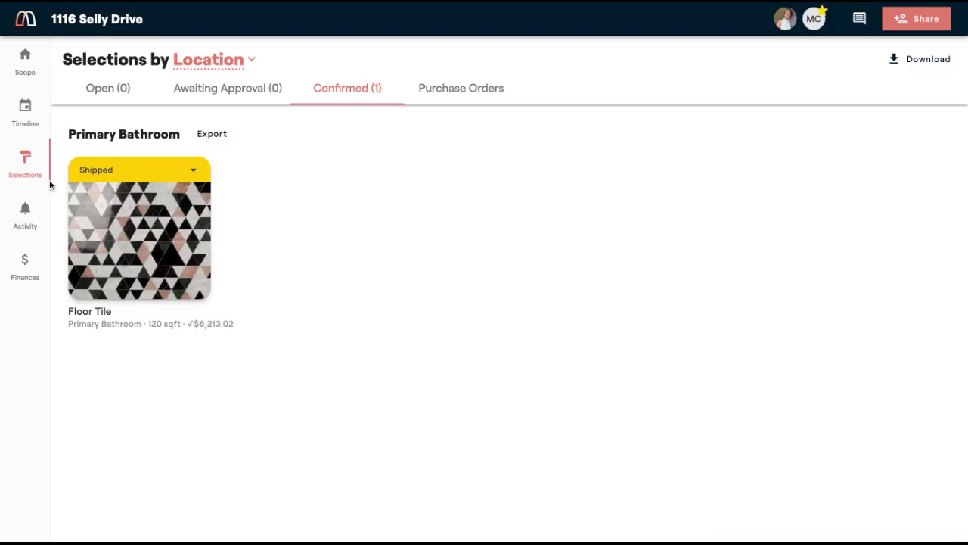
Open the Floor Tile delivery on the project timeline and reschedule it for November 30.
{"action": "left_click", "coordinate": [18, 100]}
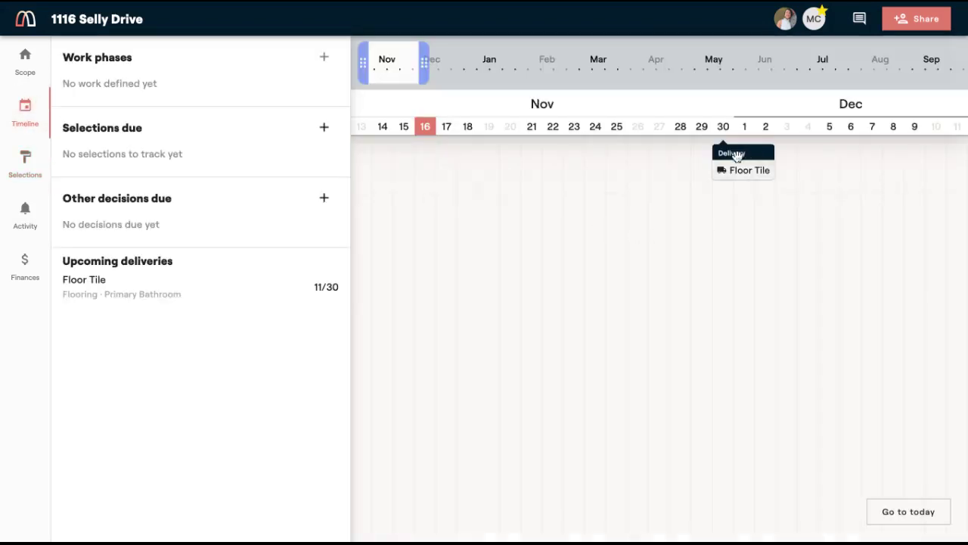
{"action": "left_click", "coordinate": [737, 168]}
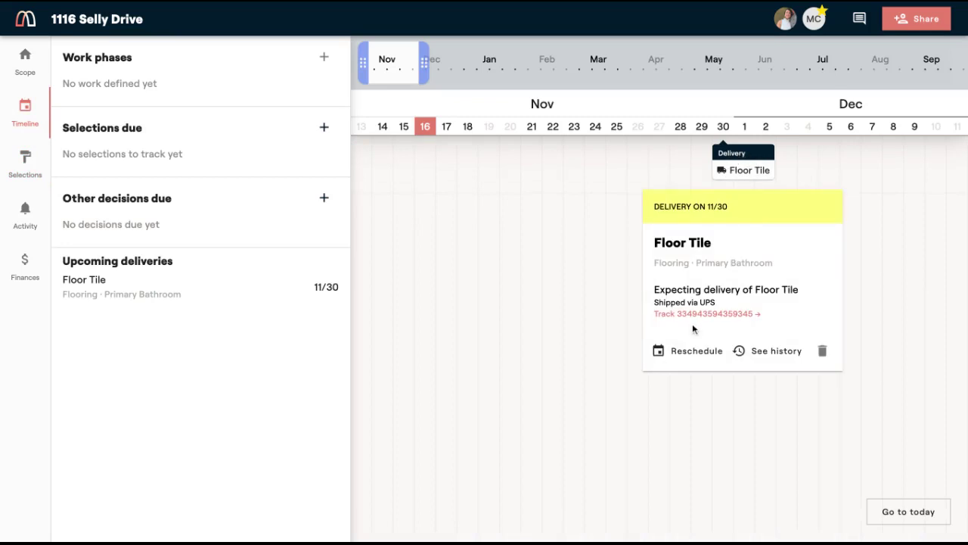
{"action": "left_click", "coordinate": [696, 352]}
{"action": "left_click", "coordinate": [424, 243]}
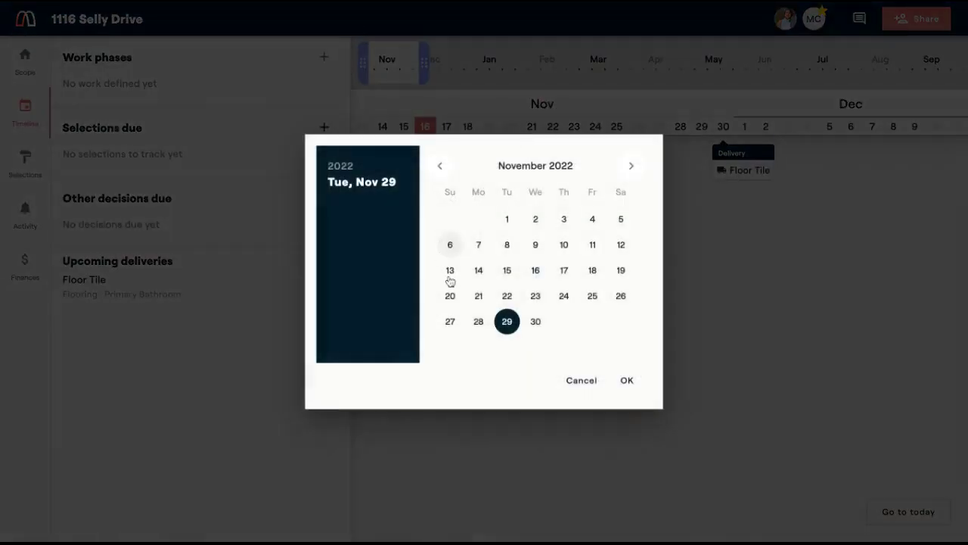
{"action": "left_click", "coordinate": [535, 321]}
{"action": "left_click", "coordinate": [596, 349]}
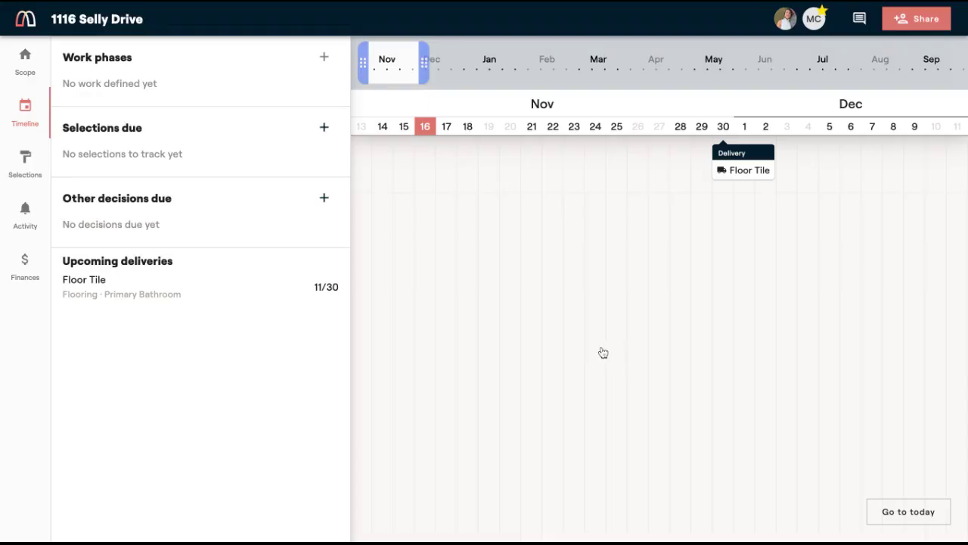
Examine the Floor Tile delivery's item history from the timeline and close it.
{"action": "left_click", "coordinate": [743, 170]}
{"action": "left_click", "coordinate": [767, 352]}
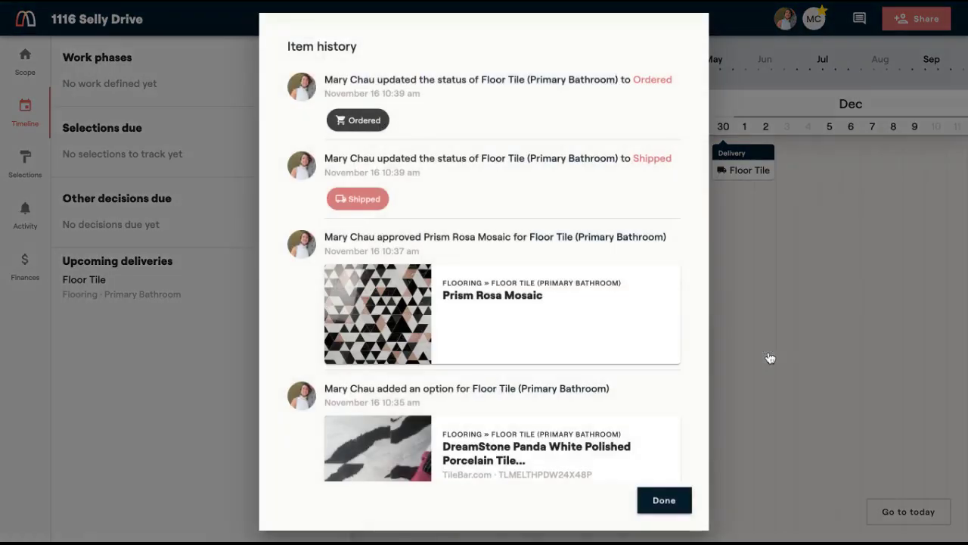
{"action": "scroll", "coordinate": [581, 305], "scroll_direction": "down", "scroll_amount": 1}
{"action": "scroll", "coordinate": [581, 299], "scroll_direction": "down", "scroll_amount": 5}
{"action": "scroll", "coordinate": [581, 299], "scroll_direction": "up", "scroll_amount": 6}
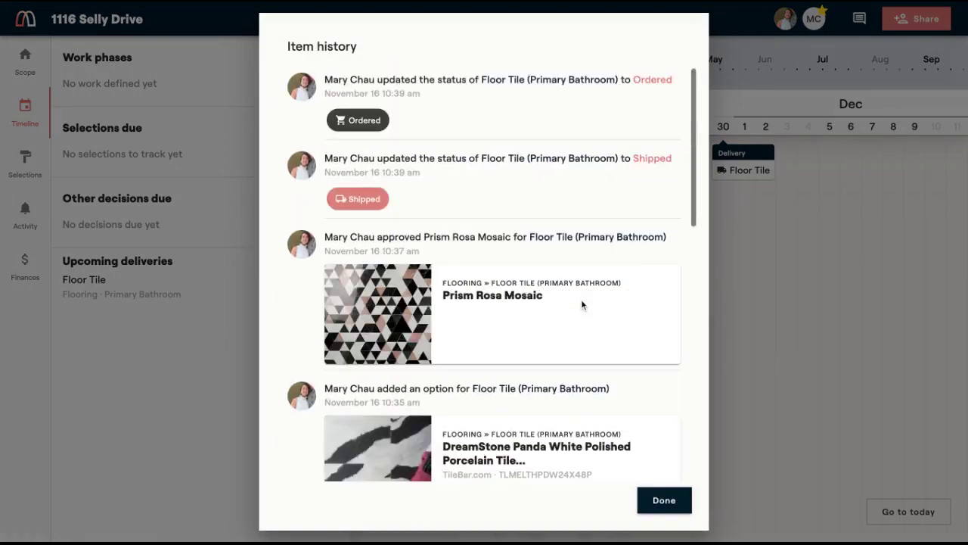
{"action": "left_click", "coordinate": [663, 501]}
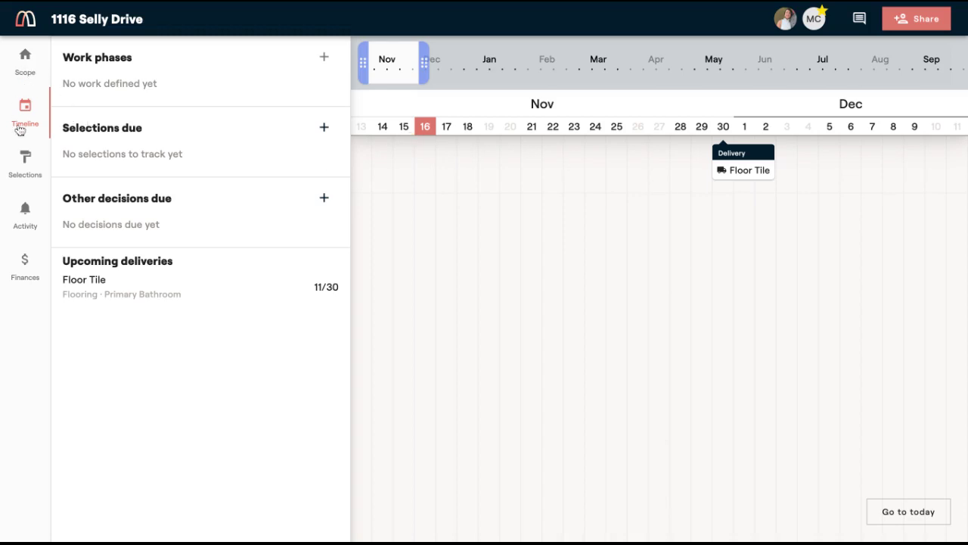
Return to the selections and update the Floor Tile's status to Received with the note "At receiver".
{"action": "left_click", "coordinate": [25, 165]}
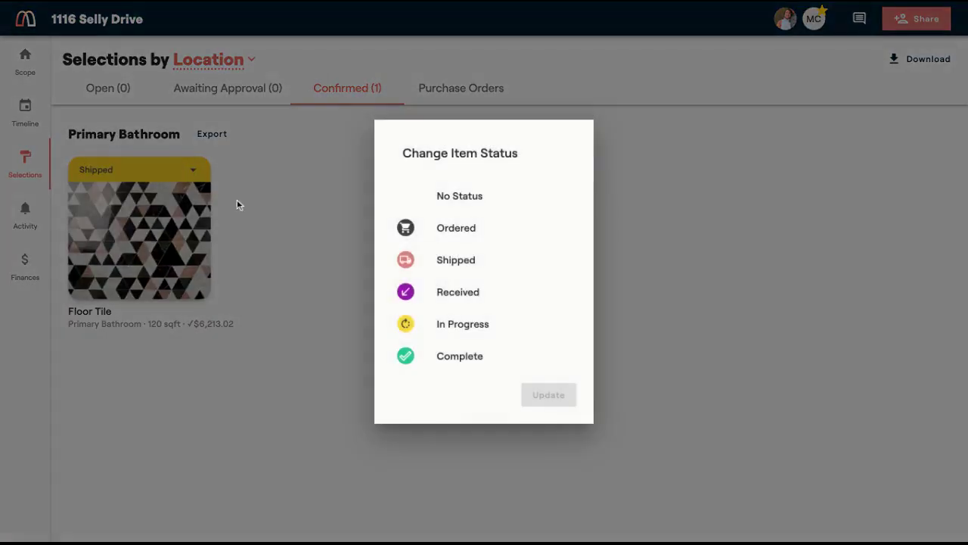
{"action": "left_click", "coordinate": [458, 292]}
{"action": "left_click", "coordinate": [431, 372]}
{"action": "type", "text": "At receiver"}
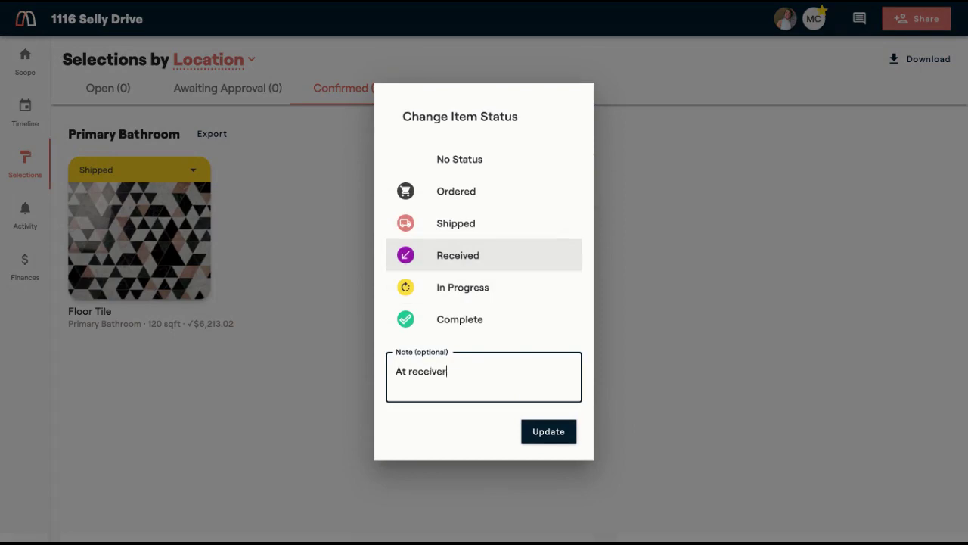
{"action": "left_click", "coordinate": [555, 437]}
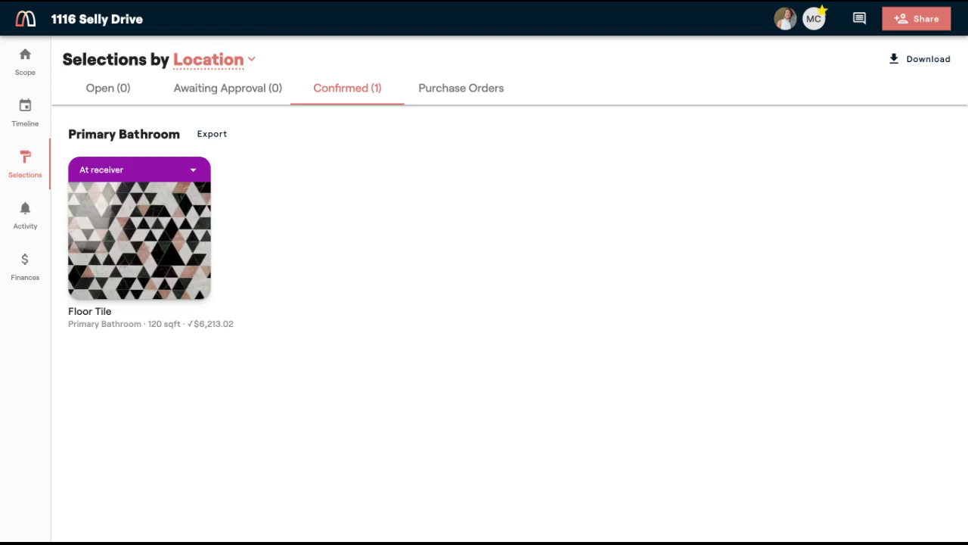
Update the Floor Tile's status to In Progress with the note "Install happening 11/16".
{"action": "left_click", "coordinate": [193, 171]}
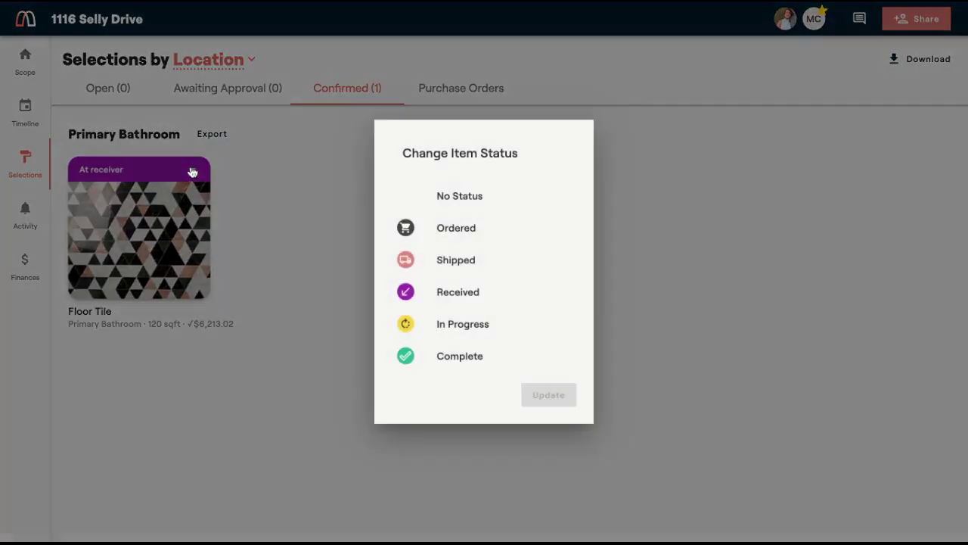
{"action": "left_click", "coordinate": [493, 330]}
{"action": "left_click", "coordinate": [463, 371]}
{"action": "type", "text": "Install"}
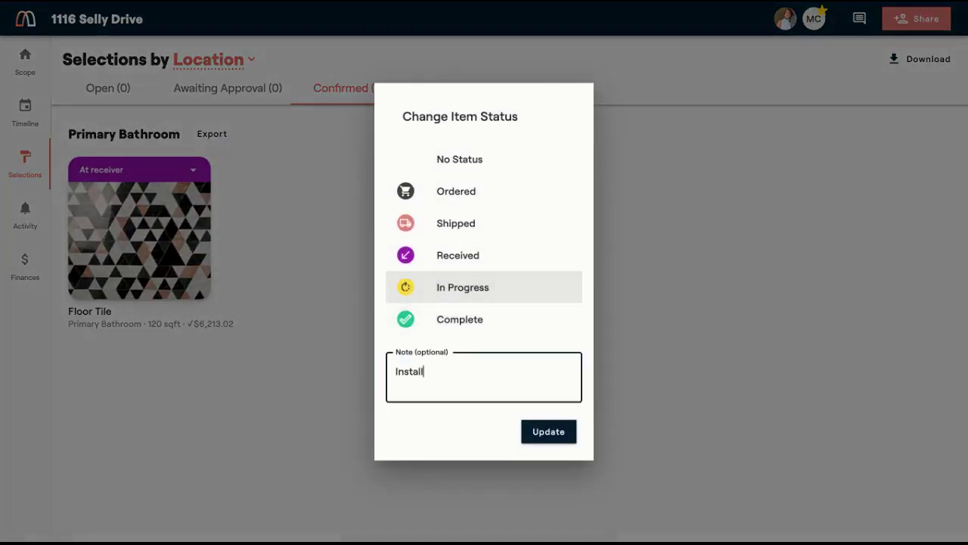
{"action": "type", "text": " happening 11/16"}
{"action": "left_click", "coordinate": [542, 429]}
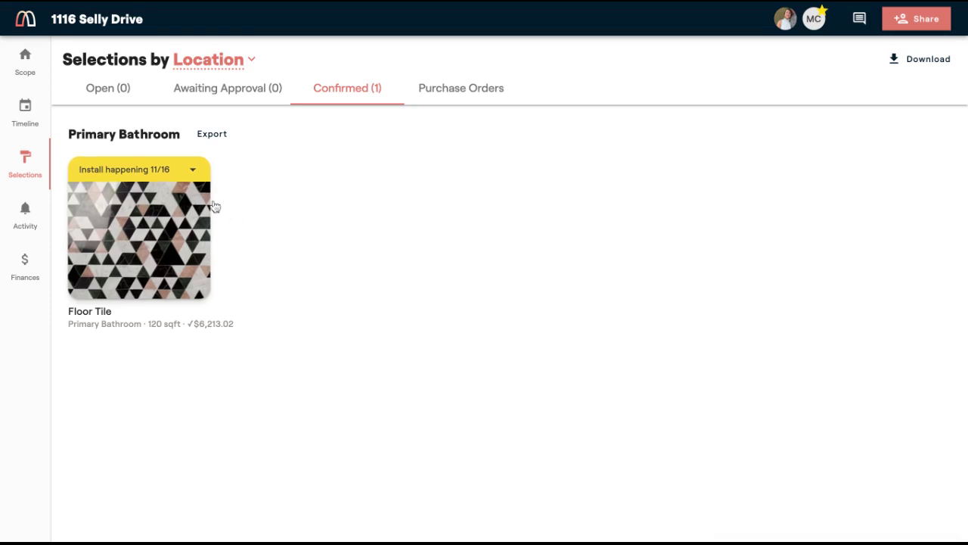
Mark the Floor Tile as Complete with the note "Installed 11/16 - mb".
{"action": "left_click", "coordinate": [193, 170]}
{"action": "left_click", "coordinate": [472, 363]}
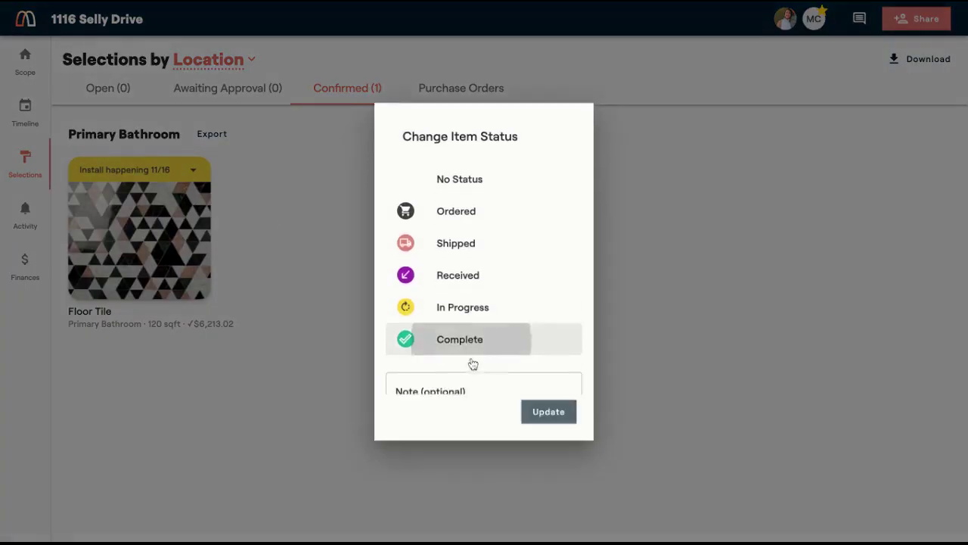
{"action": "left_click", "coordinate": [432, 378]}
{"action": "type", "text": "Installed"}
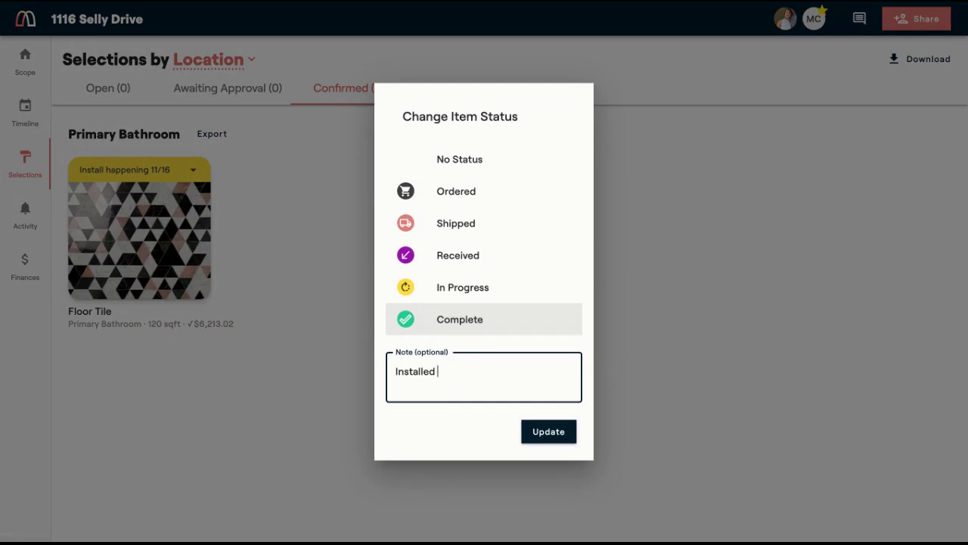
{"action": "type", "text": "11/16 - mb"}
{"action": "left_click", "coordinate": [542, 433]}
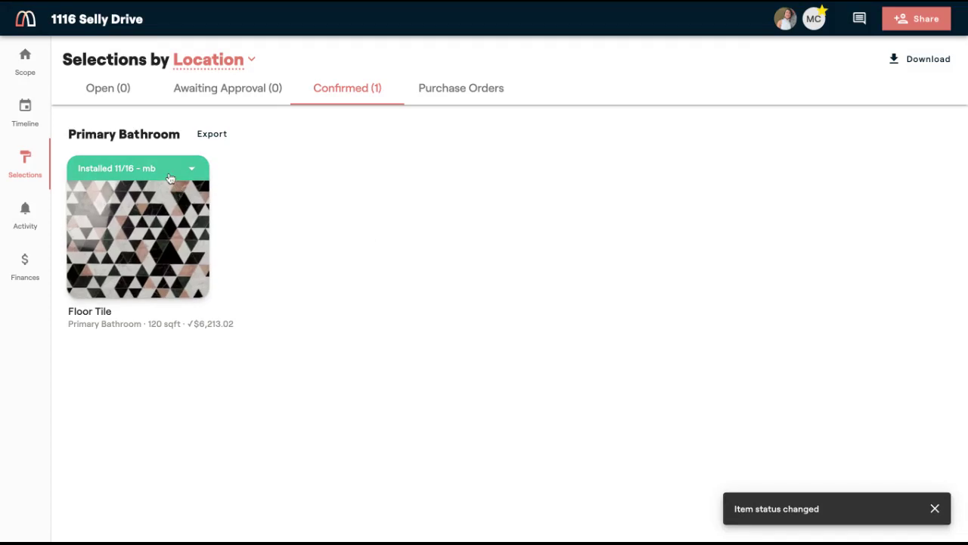
Examine the Floor Tile's status in the scope of work and its marker on the Main Floor plan.
{"action": "left_click", "coordinate": [28, 70]}
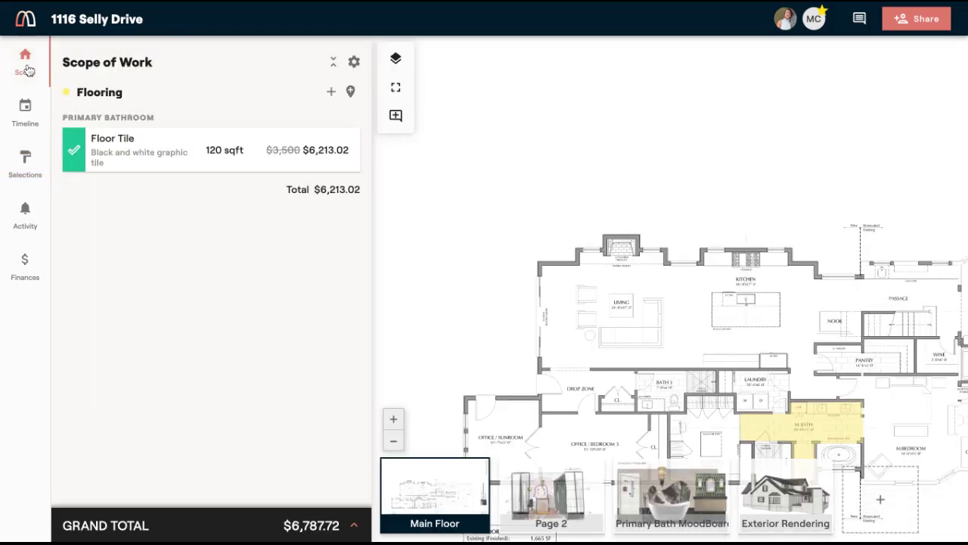
{"action": "left_click", "coordinate": [102, 159]}
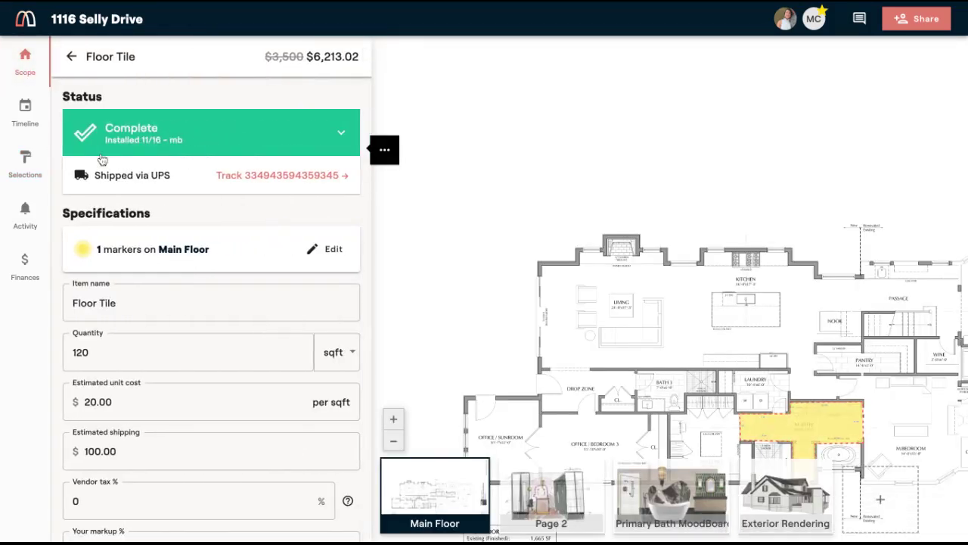
{"action": "left_click", "coordinate": [76, 144]}
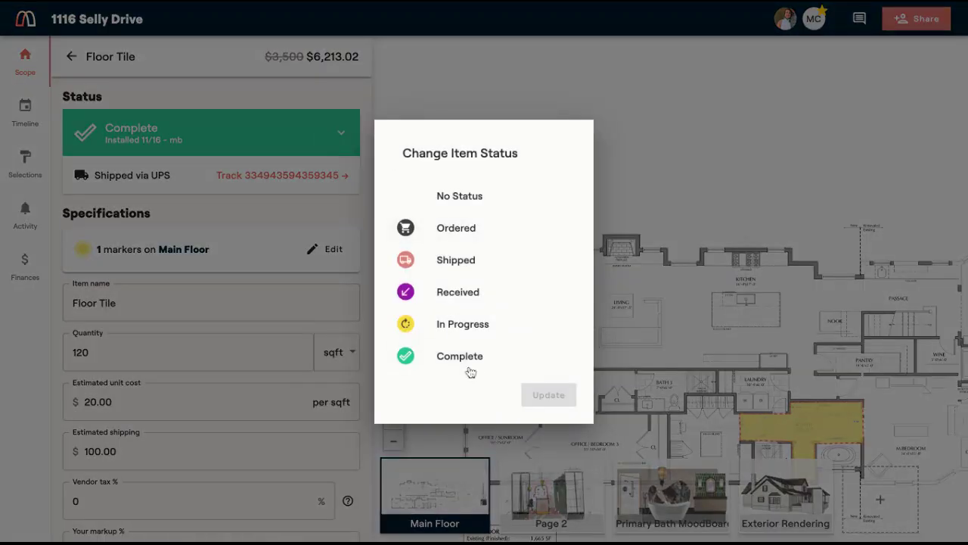
{"action": "left_click", "coordinate": [339, 213]}
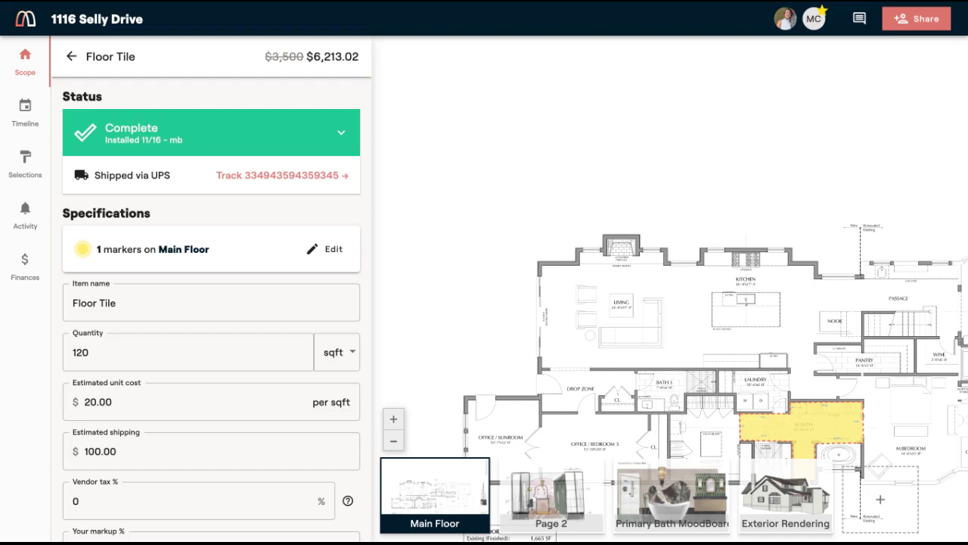
{"action": "left_click", "coordinate": [71, 57]}
{"action": "mouse_move", "coordinate": [780, 430]}
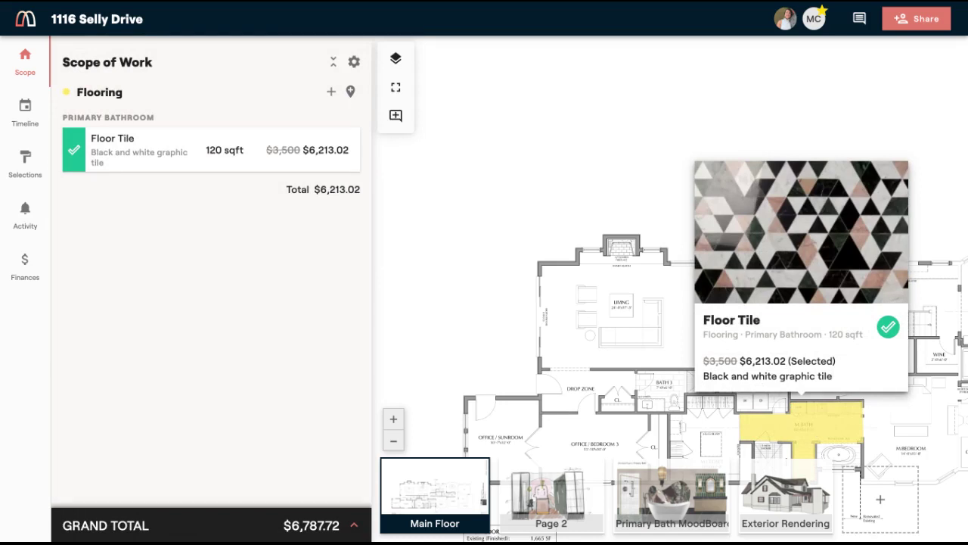
Create a project invoice addressed to the client and add the approved selection Prism Rosa Mosaic to it.
{"action": "left_click", "coordinate": [23, 273]}
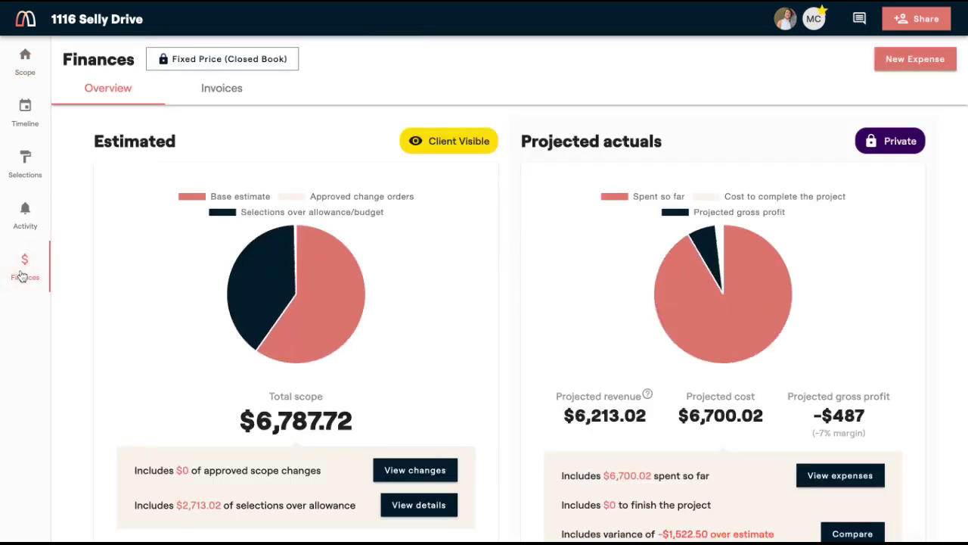
{"action": "left_click", "coordinate": [220, 97]}
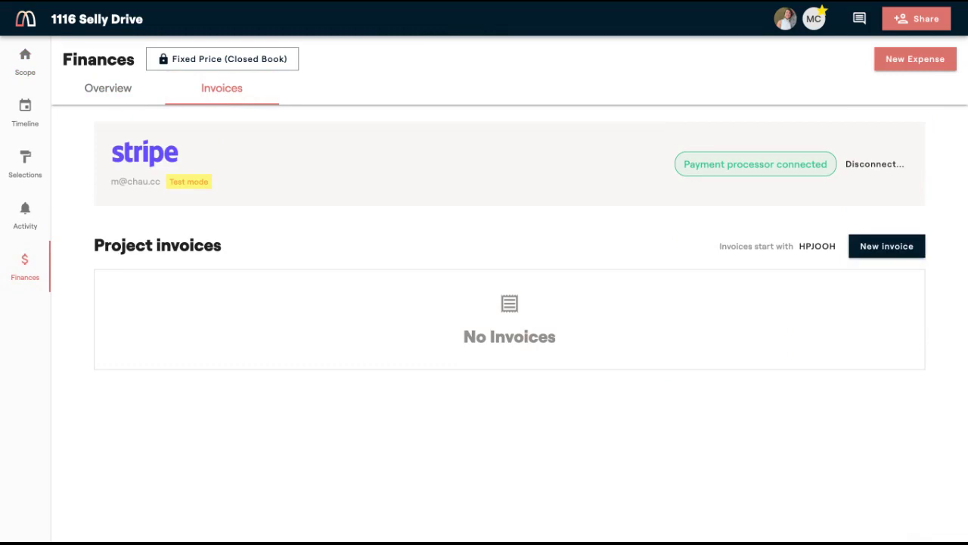
{"action": "left_click", "coordinate": [877, 252]}
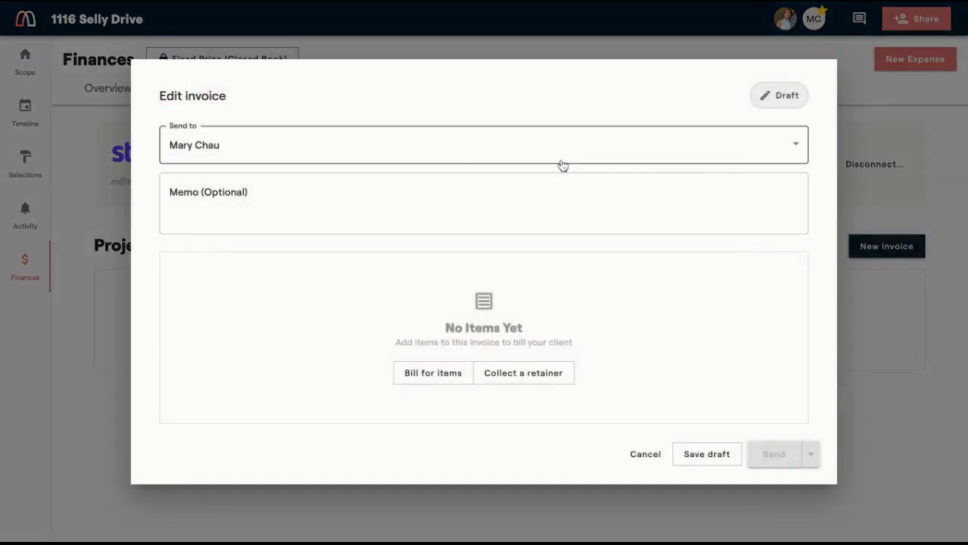
{"action": "left_click", "coordinate": [578, 133]}
{"action": "left_click", "coordinate": [547, 157]}
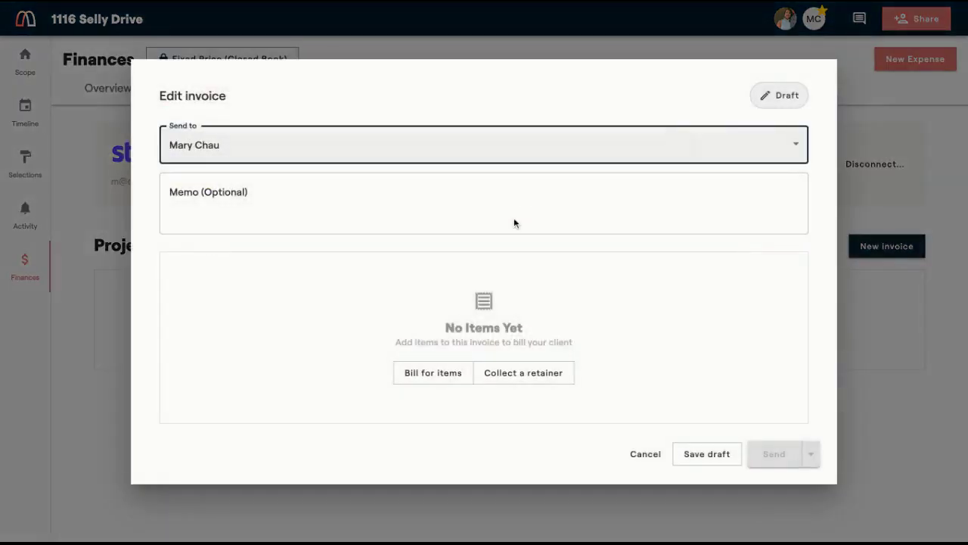
{"action": "left_click", "coordinate": [418, 382]}
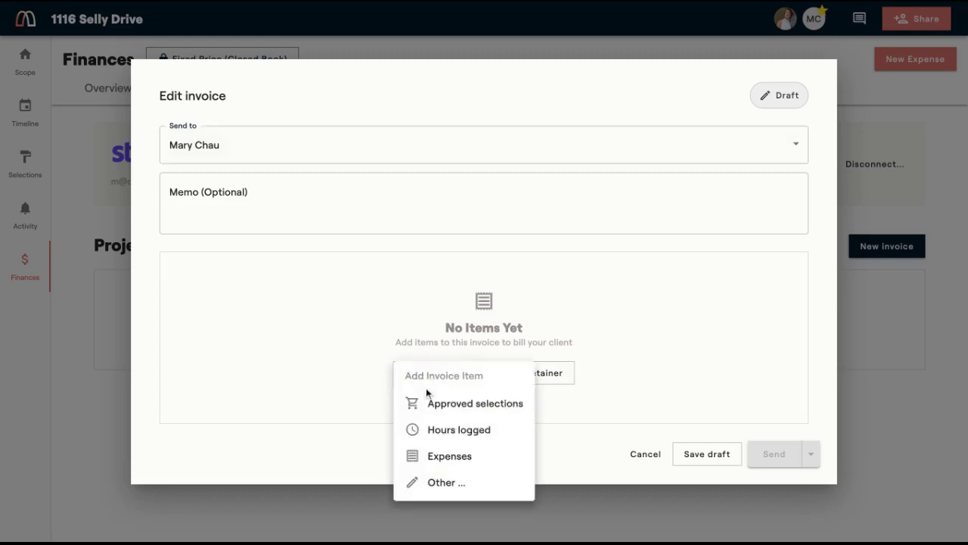
{"action": "left_click", "coordinate": [434, 403]}
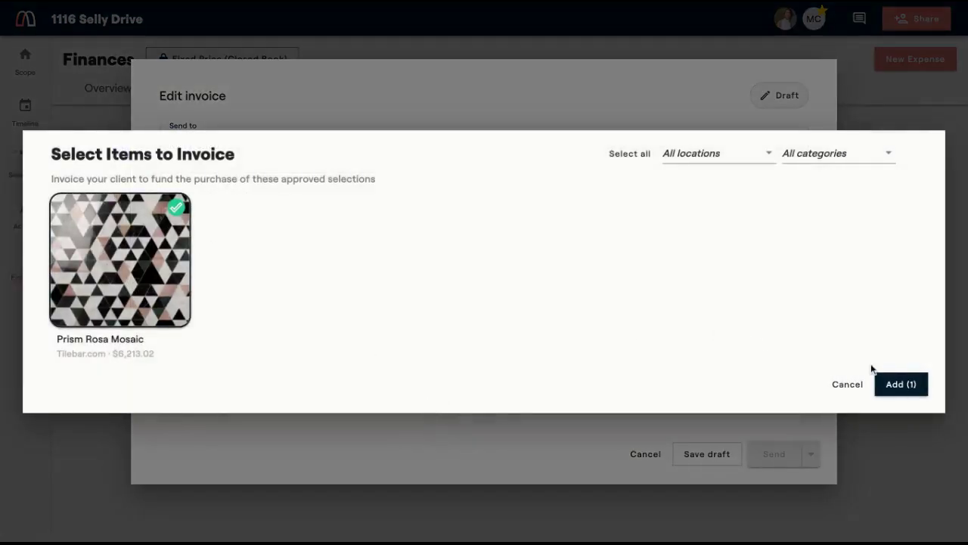
{"action": "left_click", "coordinate": [906, 383]}
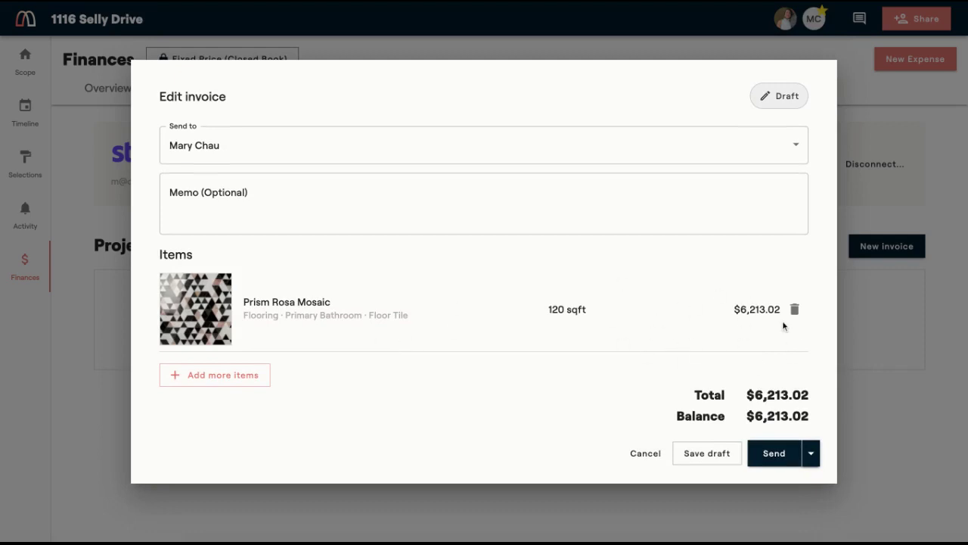
Send the invoice with a request for payment in full, due November 17.
{"action": "left_click", "coordinate": [774, 457]}
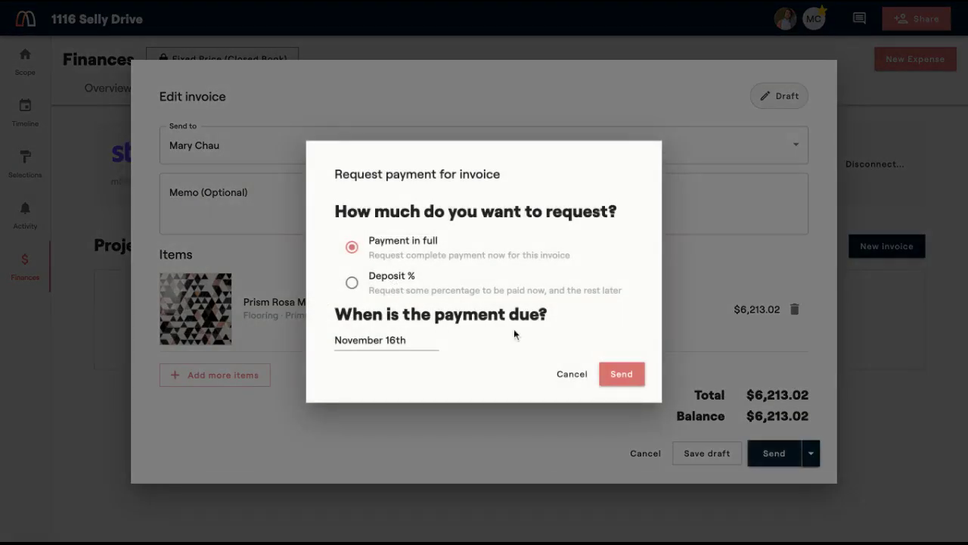
{"action": "left_click", "coordinate": [385, 340]}
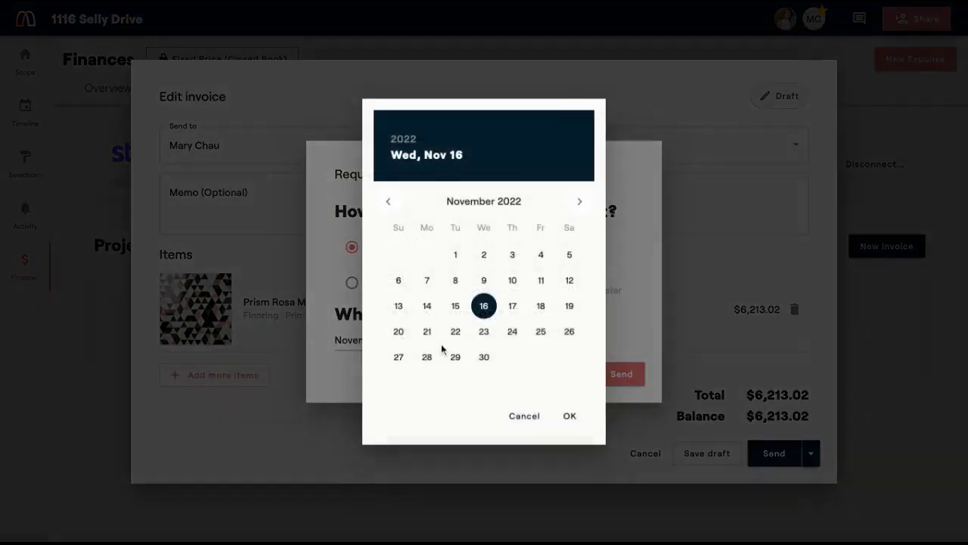
{"action": "left_click", "coordinate": [512, 306]}
{"action": "left_click", "coordinate": [570, 417]}
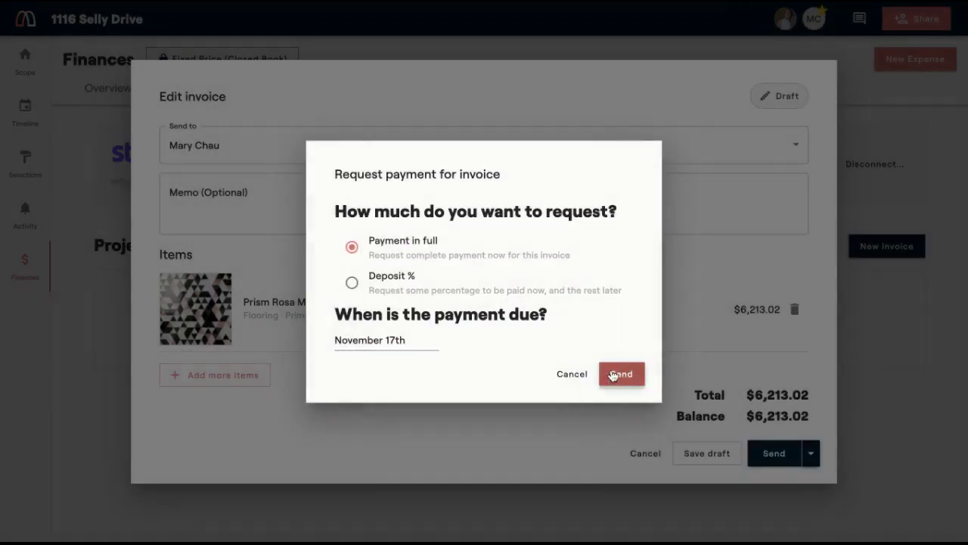
{"action": "left_click", "coordinate": [613, 376]}
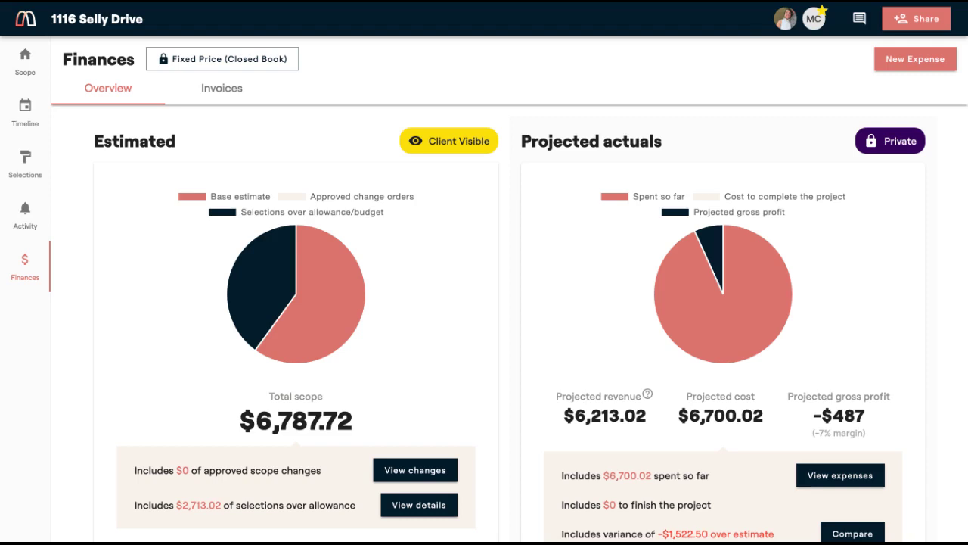
Open the sent Prism Rosa Mosaic invoice from the project invoices and record its payment.
{"action": "left_click", "coordinate": [221, 88]}
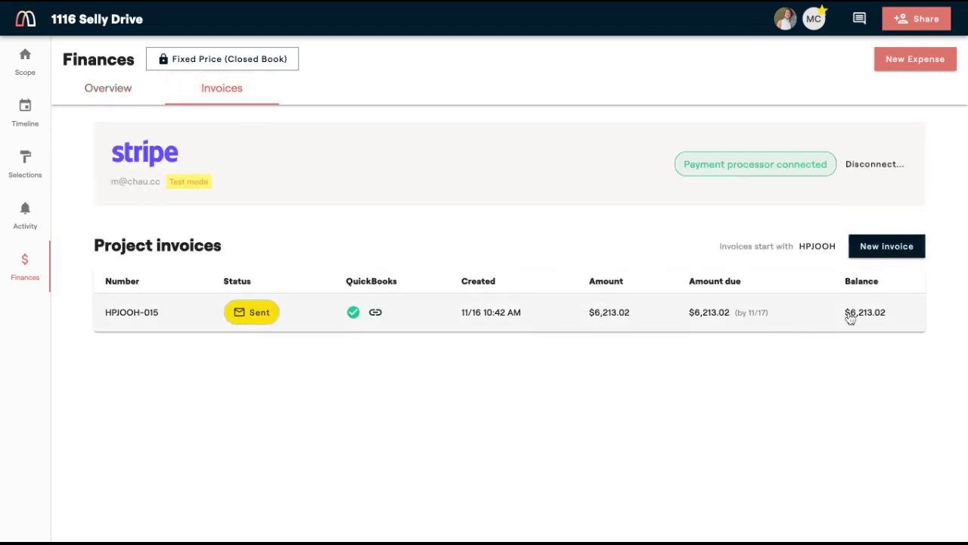
{"action": "left_click", "coordinate": [819, 322]}
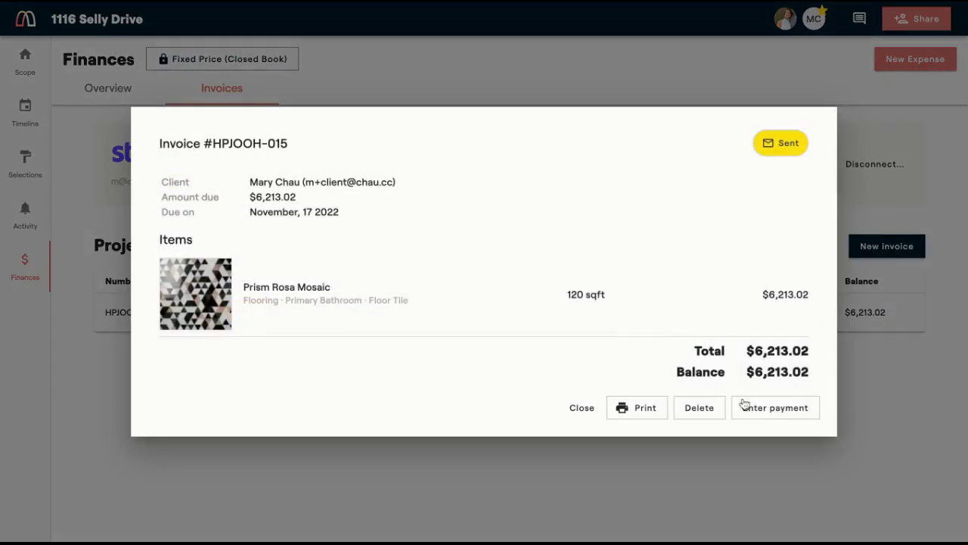
{"action": "left_click", "coordinate": [771, 410]}
{"action": "left_click", "coordinate": [589, 341]}
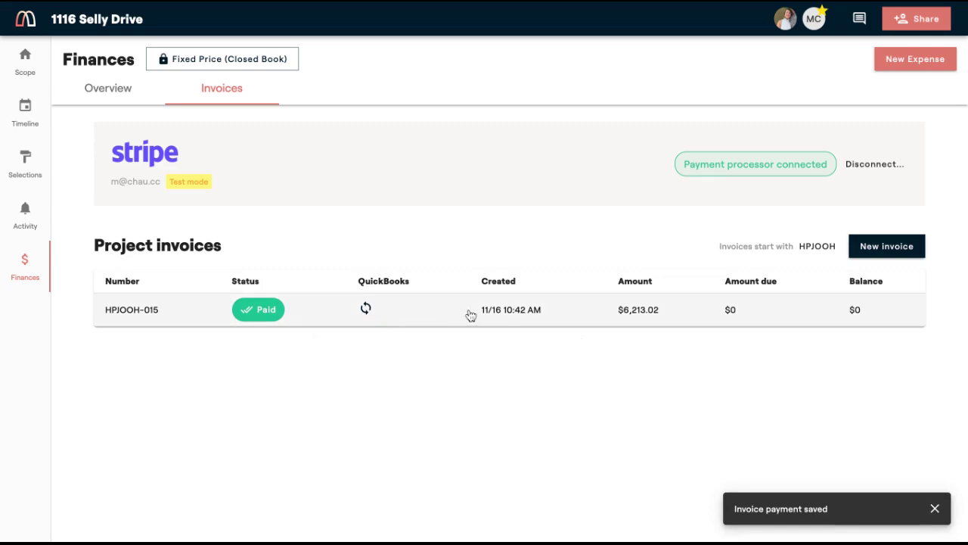
Check the Floor Tile's payment status in the confirmed selections and open the Primary Bathroom export options.
{"action": "left_click", "coordinate": [27, 168]}
{"action": "left_click", "coordinate": [353, 92]}
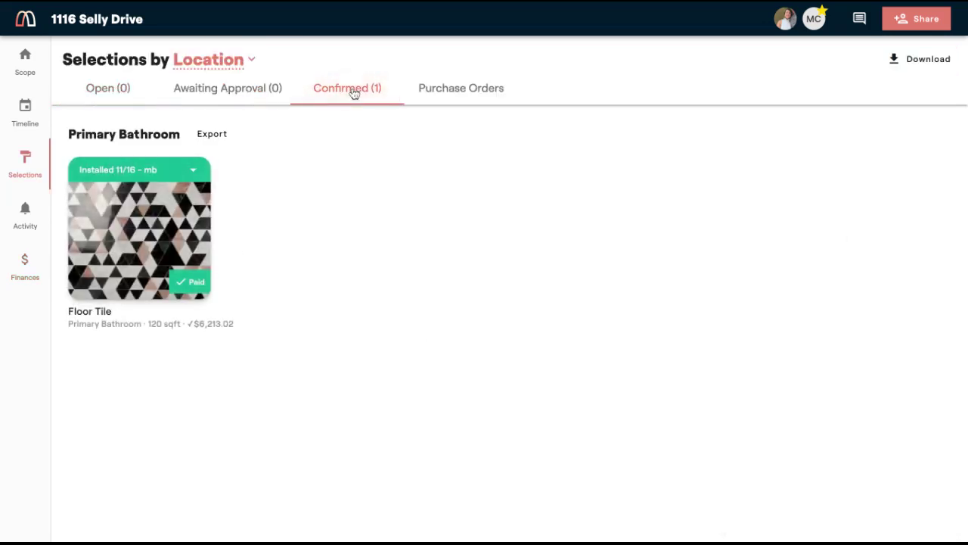
{"action": "left_click", "coordinate": [172, 290]}
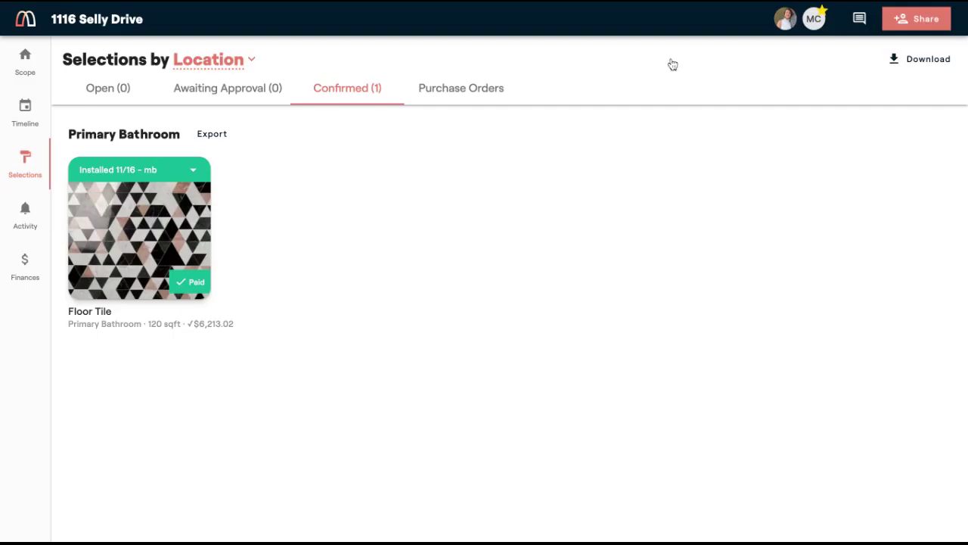
{"action": "left_click", "coordinate": [671, 50]}
{"action": "left_click", "coordinate": [210, 136]}
{"action": "left_click", "coordinate": [254, 165]}
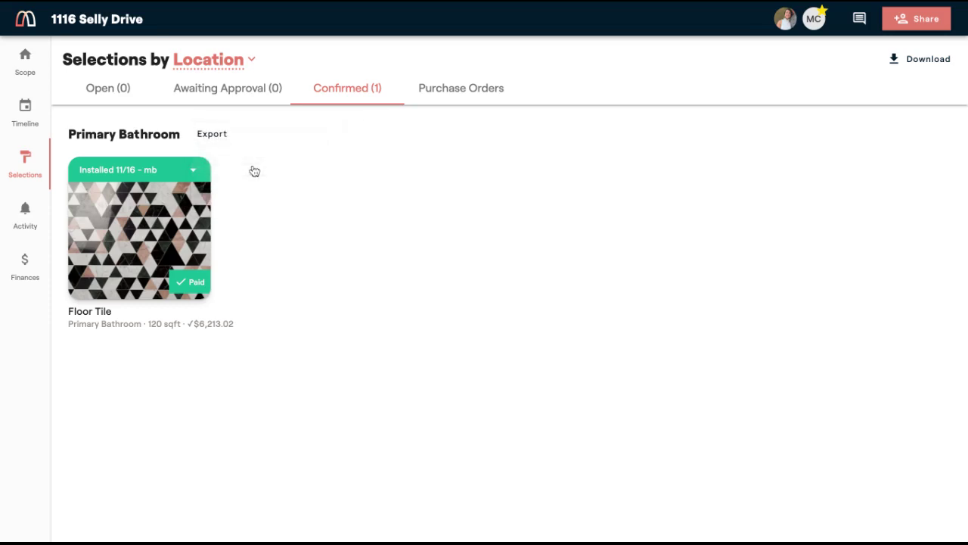